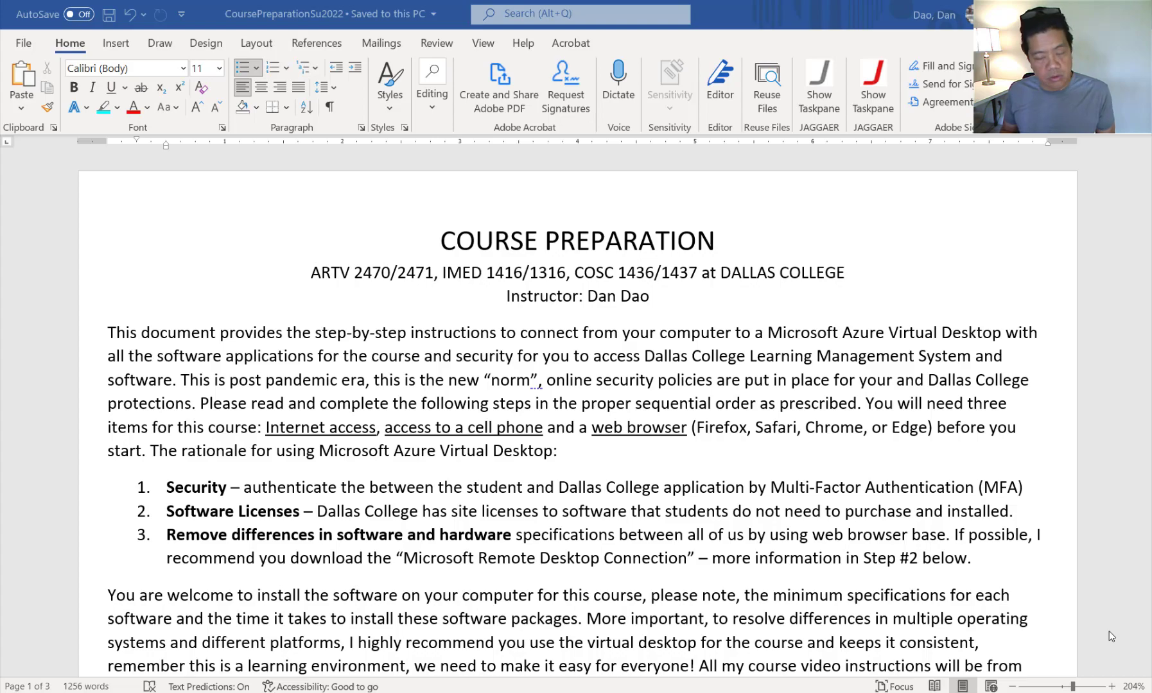
- Scroll the course guide, highlight the word Connection, and place the caret after the Step #4 heading
scroll(858, 404, down, 7)
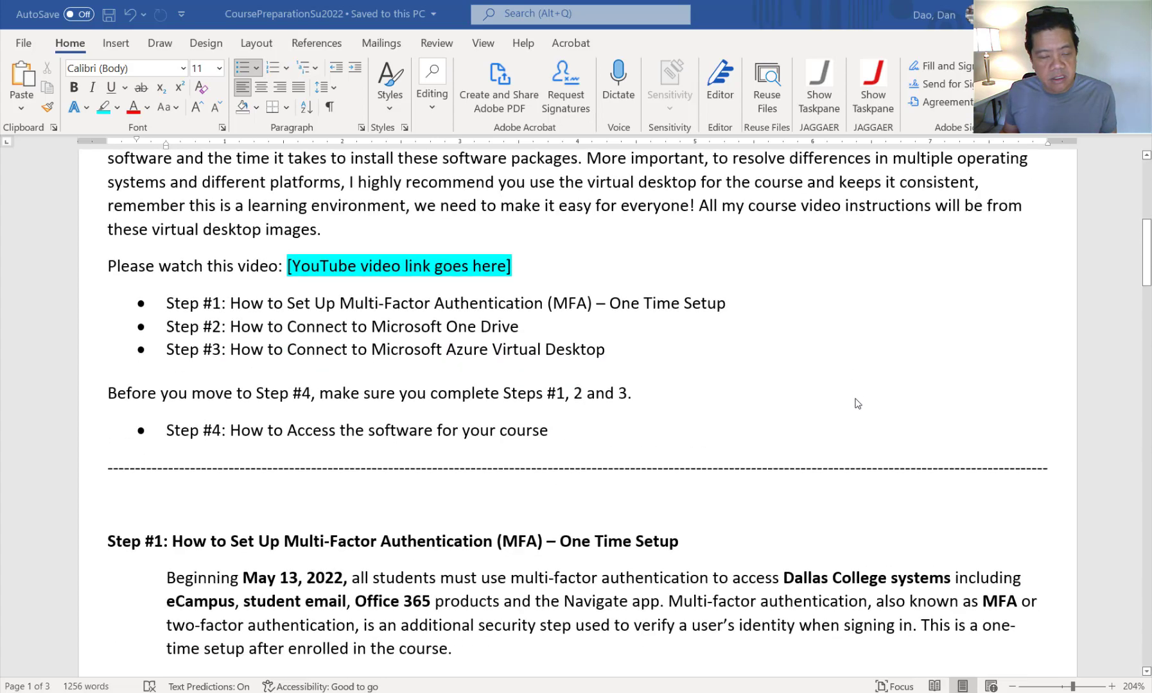
scroll(857, 403, down, 20)
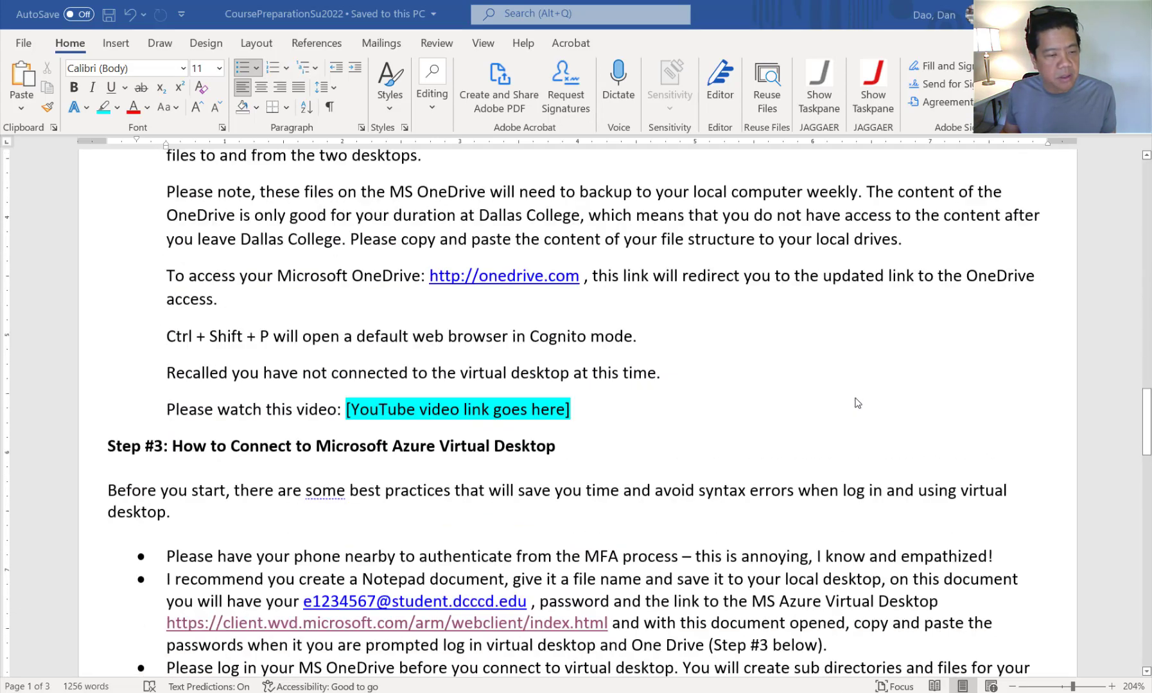
scroll(858, 403, down, 16)
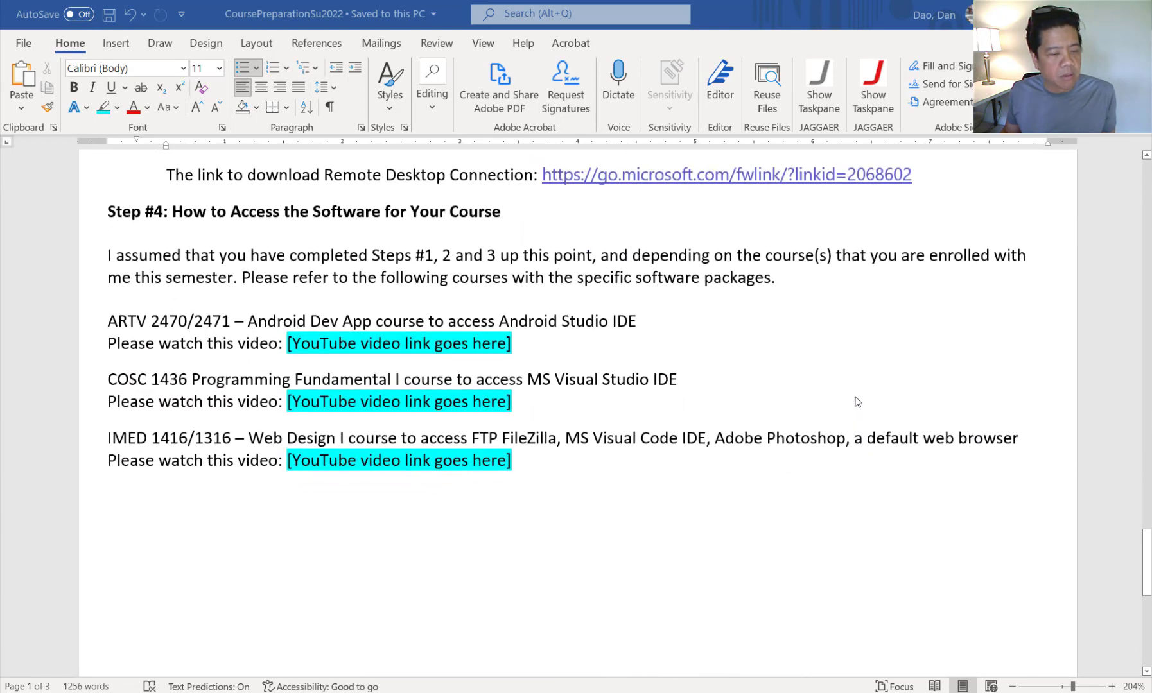
scroll(858, 402, up, 7)
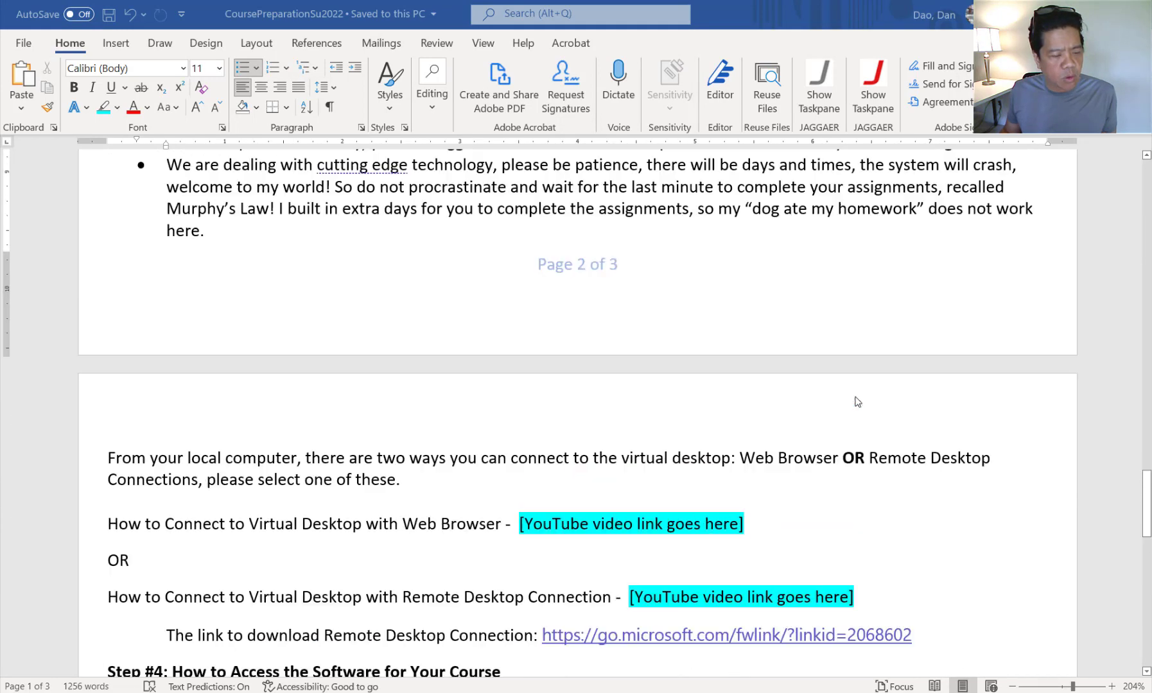
scroll(858, 402, down, 2)
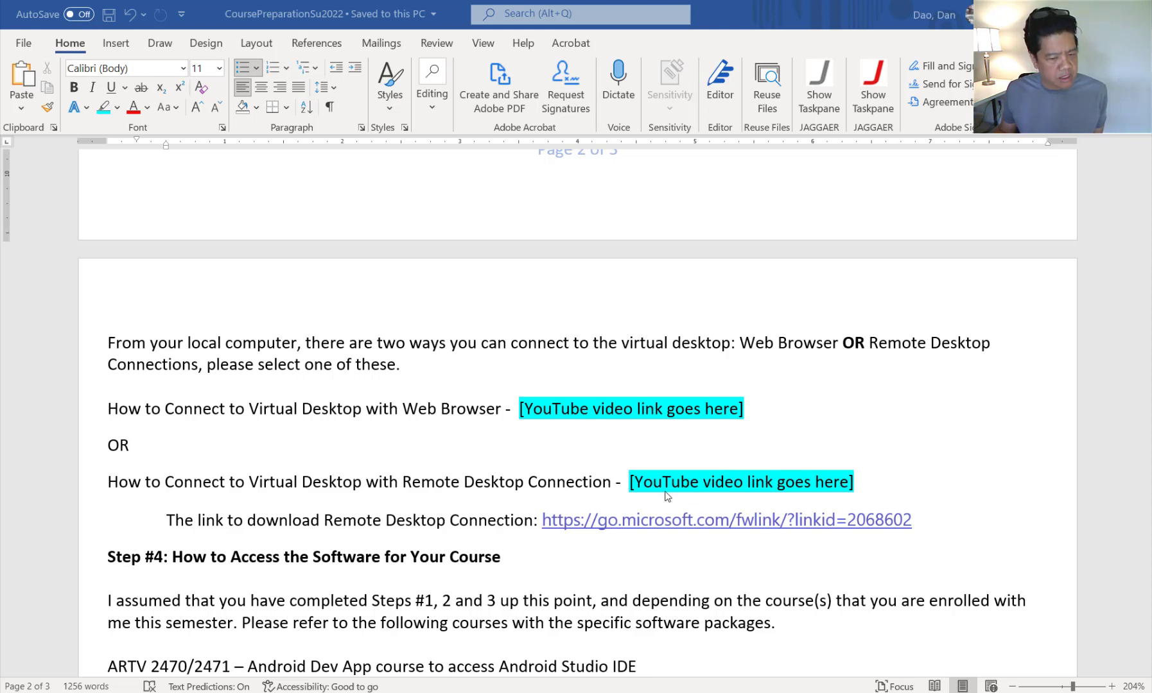
drag(528, 482, 615, 483)
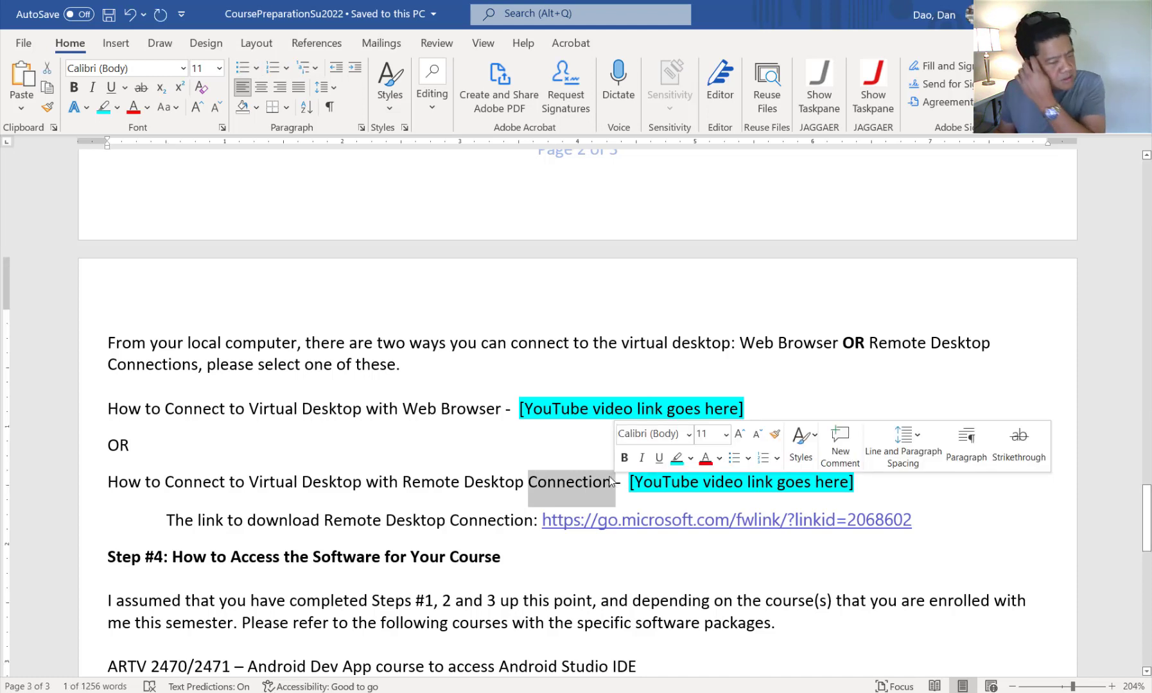
key(Up)
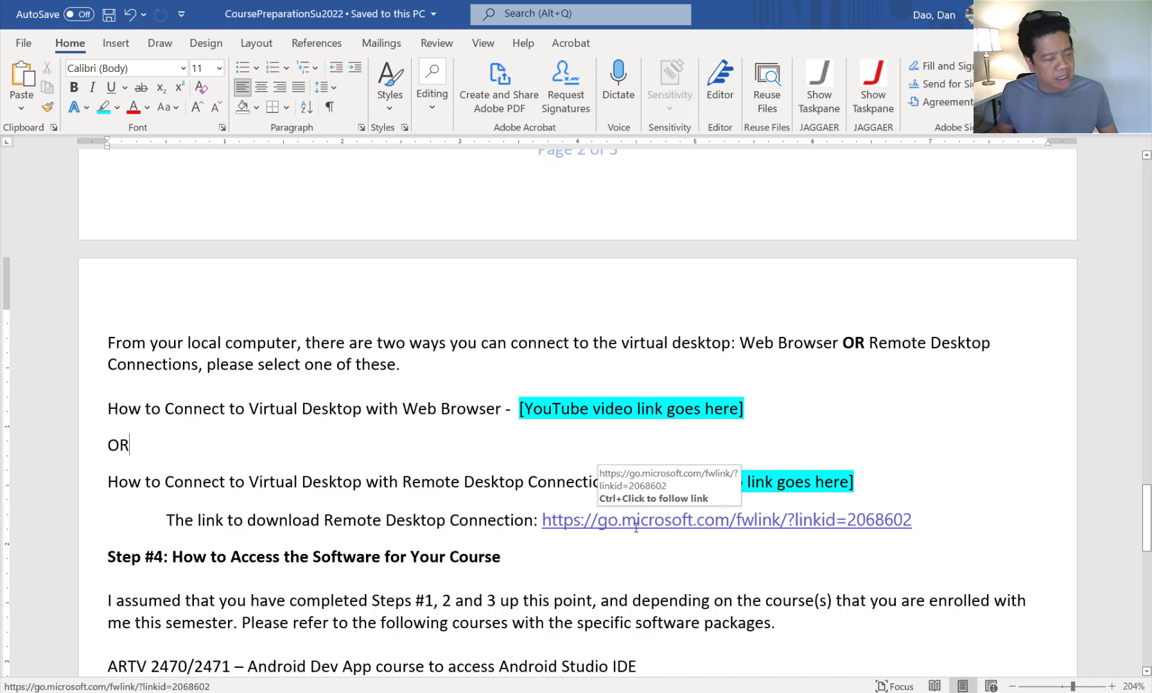
click(563, 558)
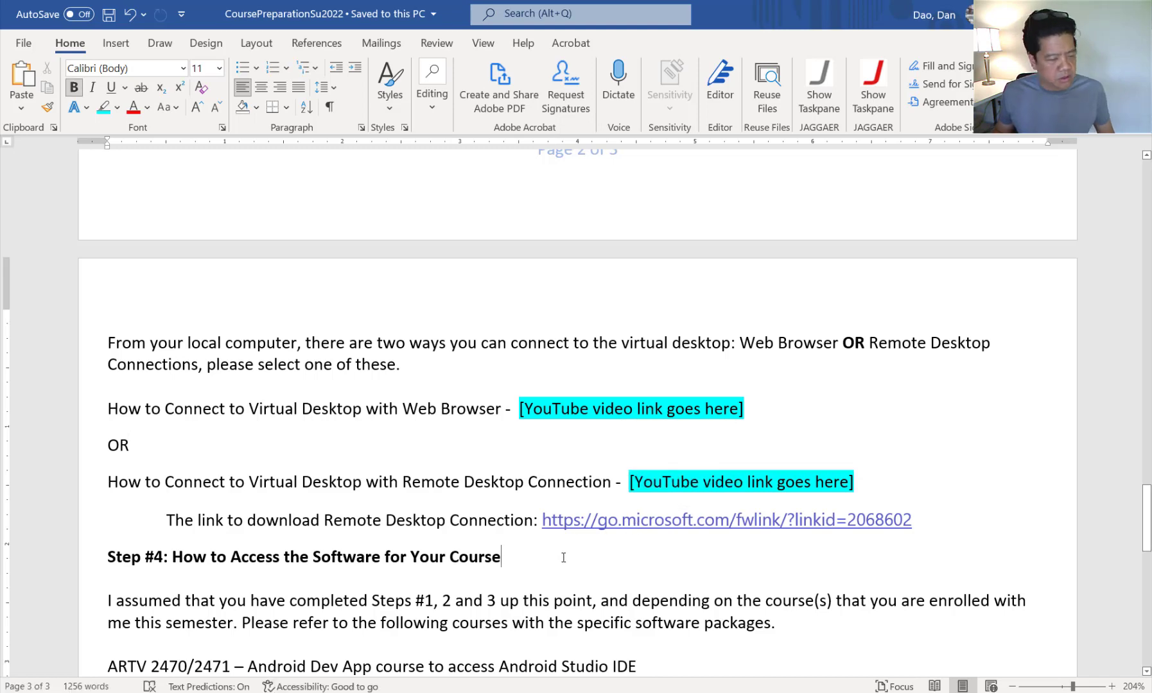
scroll(563, 558, down, 3)
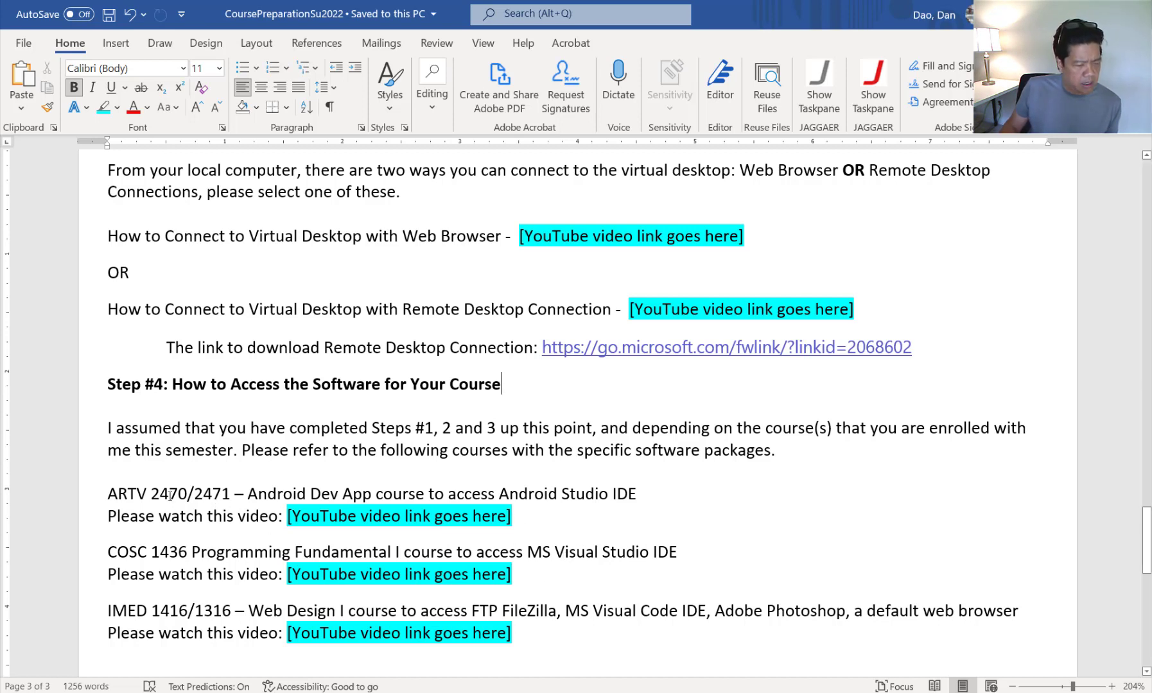
- Select the Step #4 course codes ARTV 2470/2471, COSC 1436 and IMED 1416/1316
drag(108, 495, 245, 495)
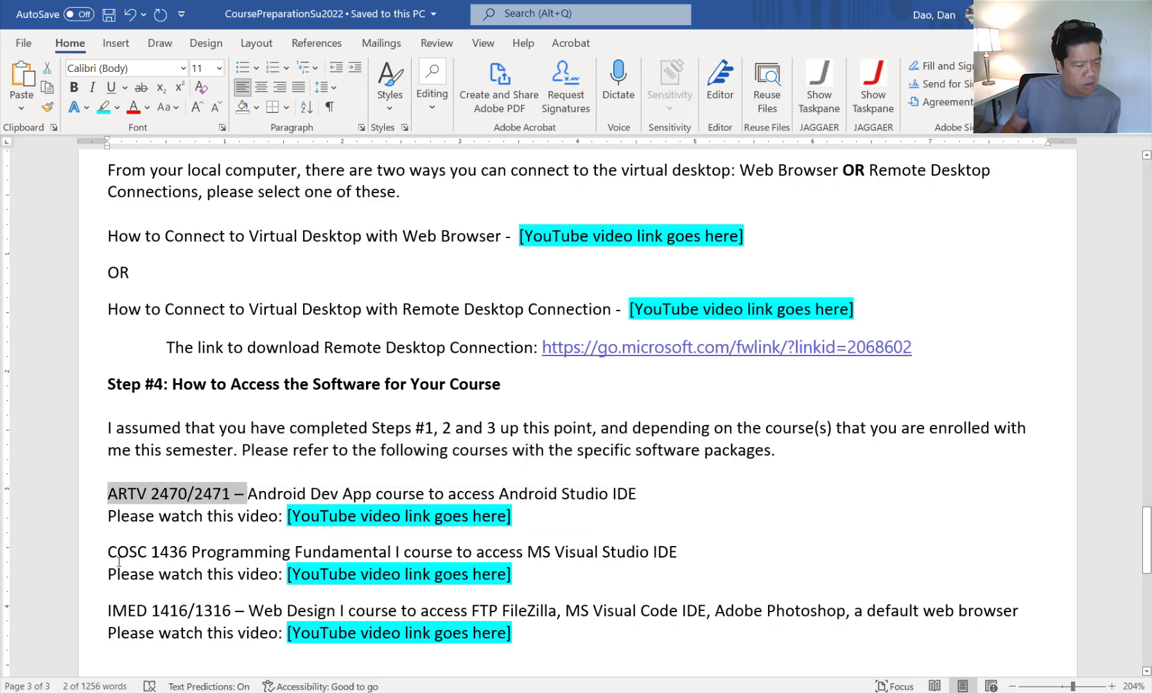
drag(111, 554, 263, 558)
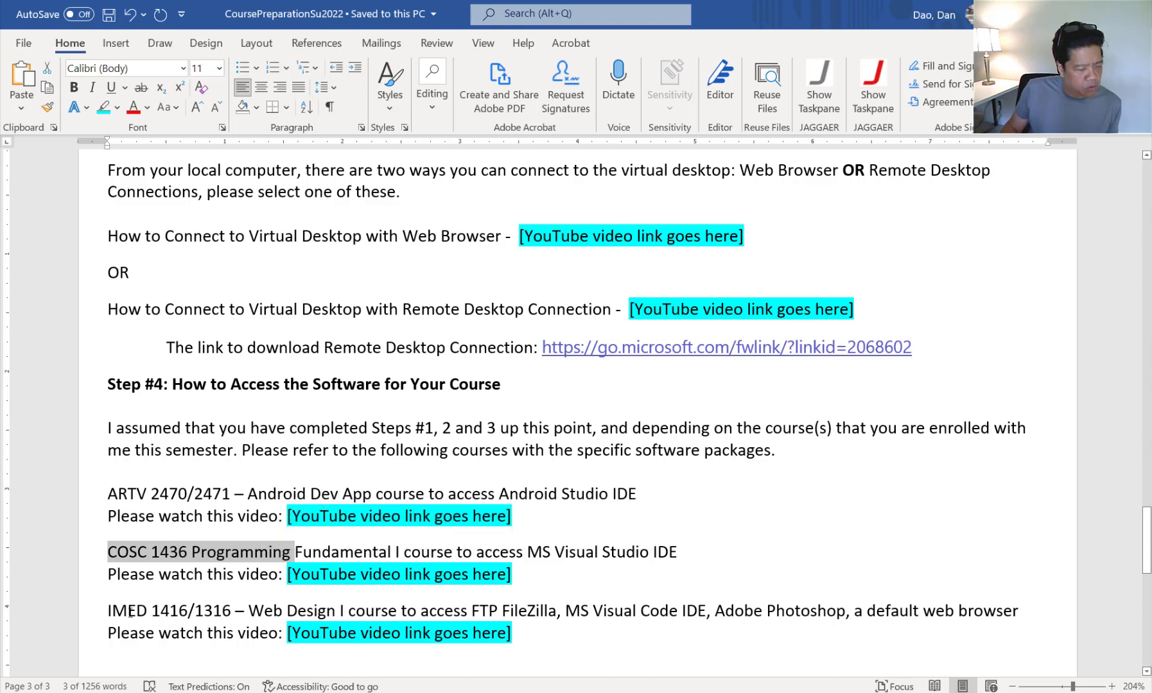
drag(130, 614, 233, 613)
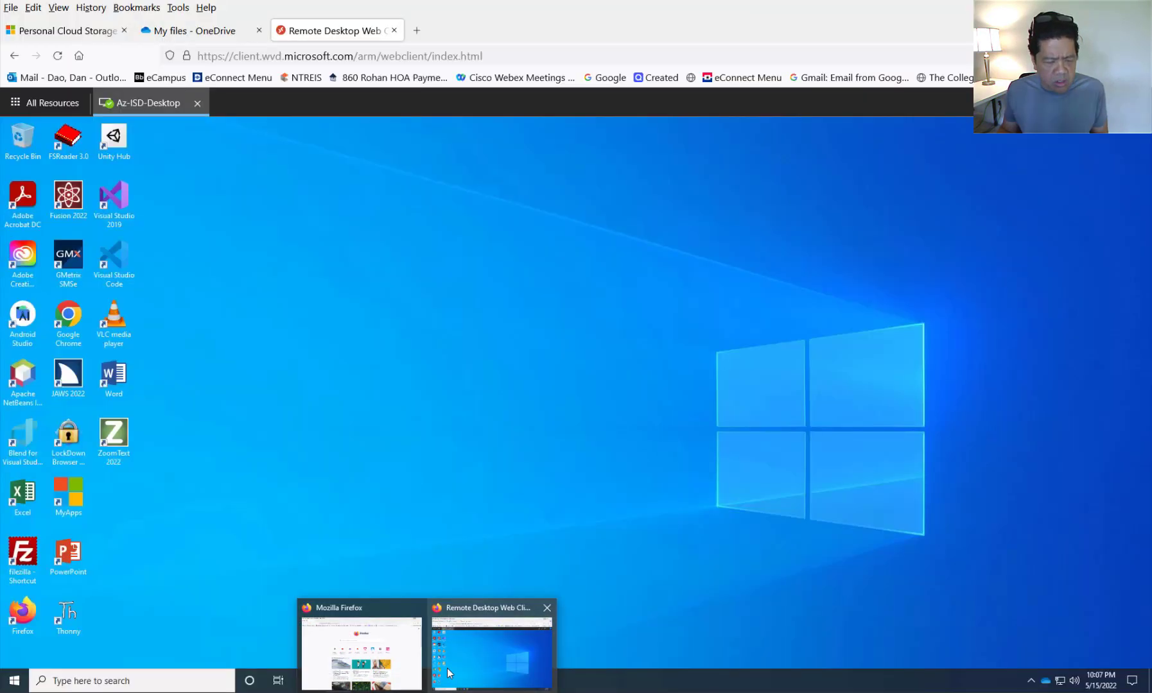
- Bring the remote desktop browser forward and switch to its 'My files - OneDrive' tab
click(449, 672)
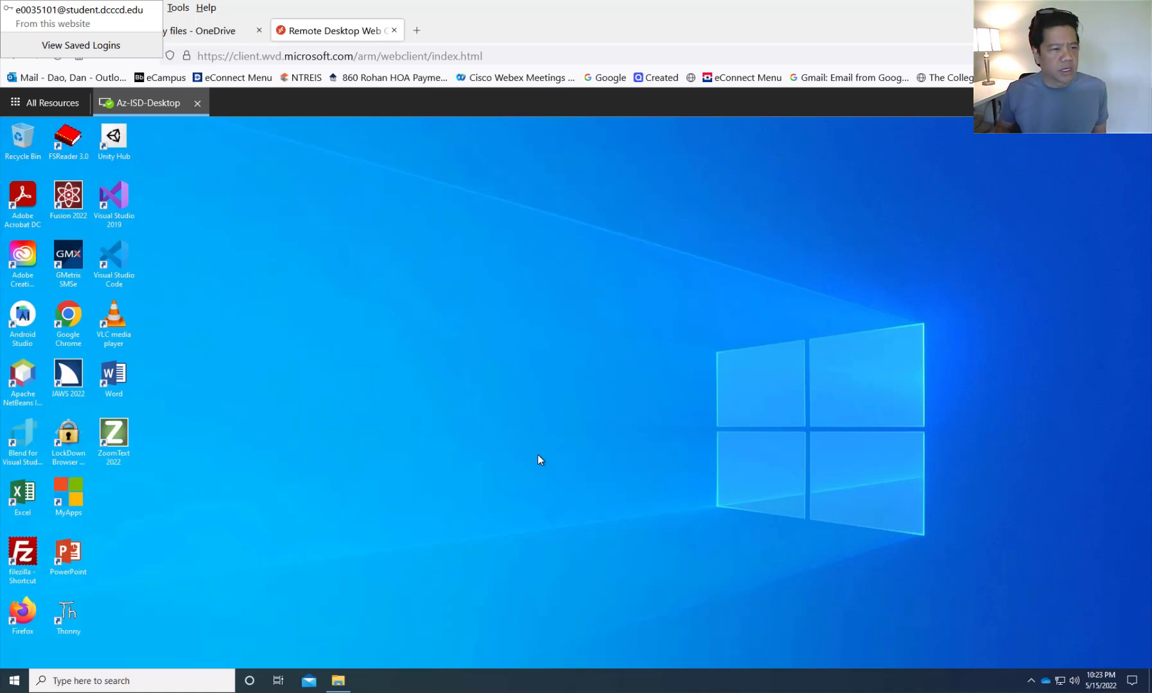
click(211, 33)
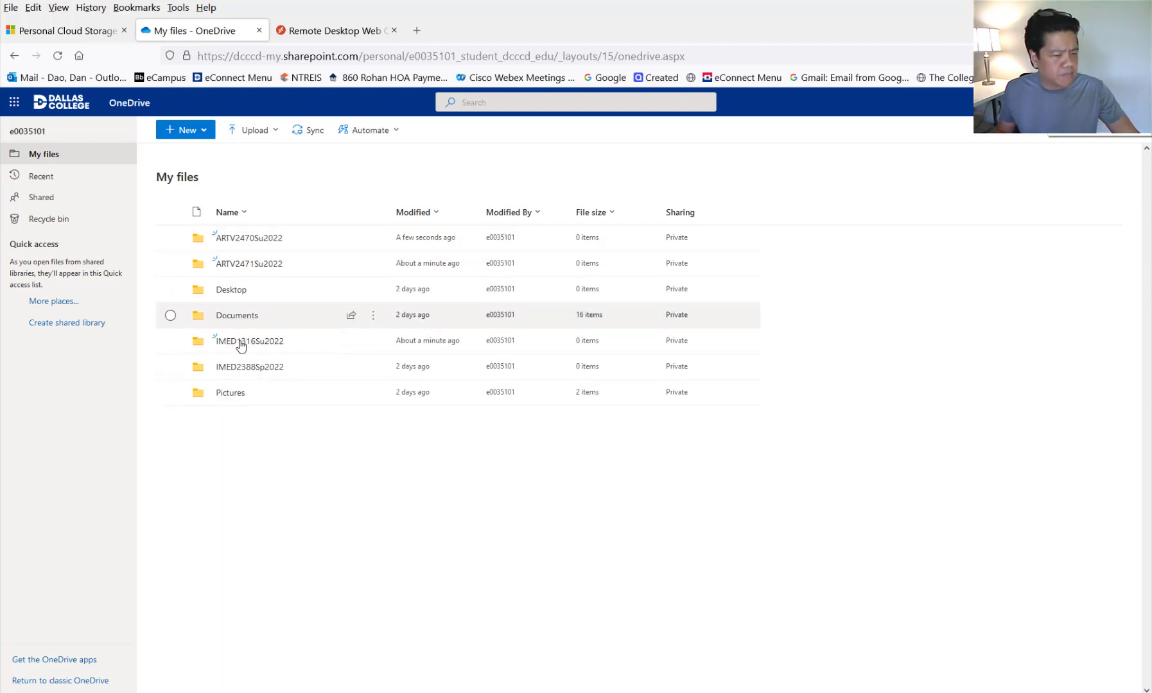
- Create a new folder named Docs in OneDrive's My files
click(248, 320)
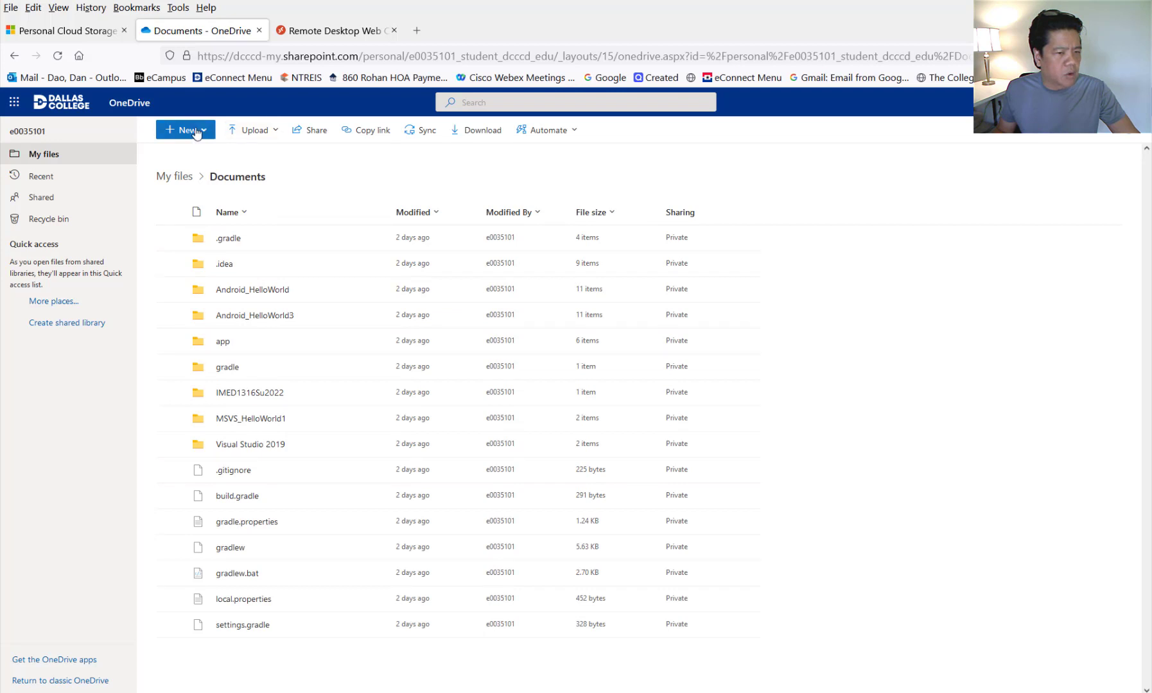
click(180, 183)
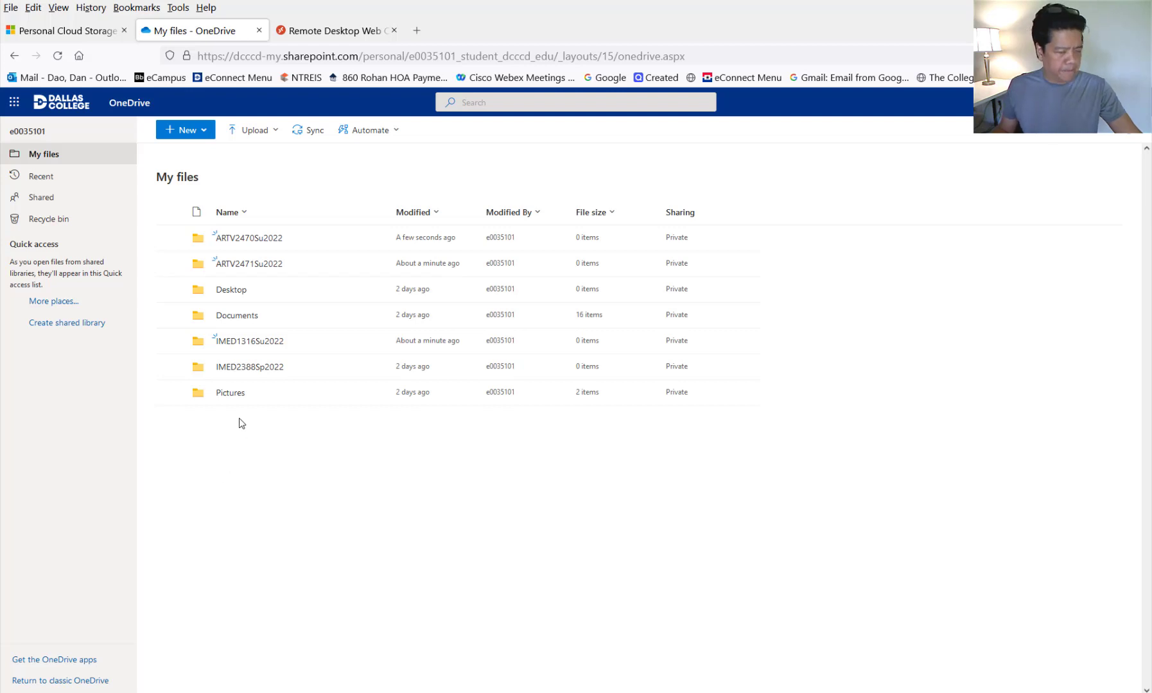
right_click(230, 438)
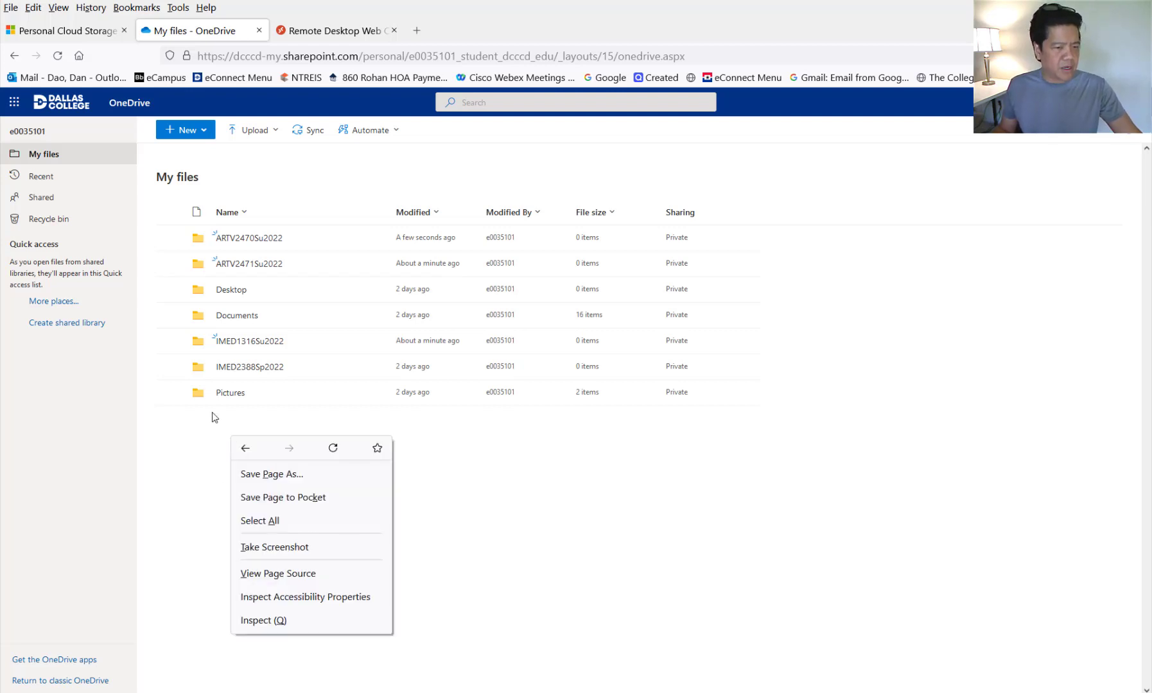
click(211, 412)
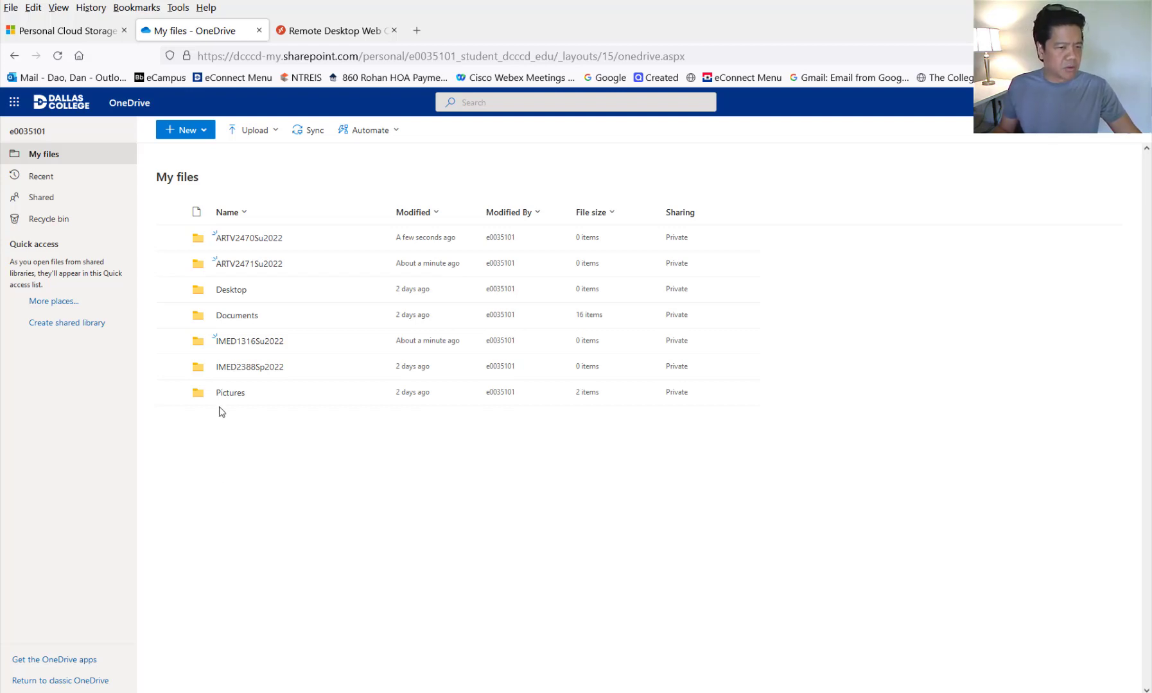
click(196, 131)
click(193, 155)
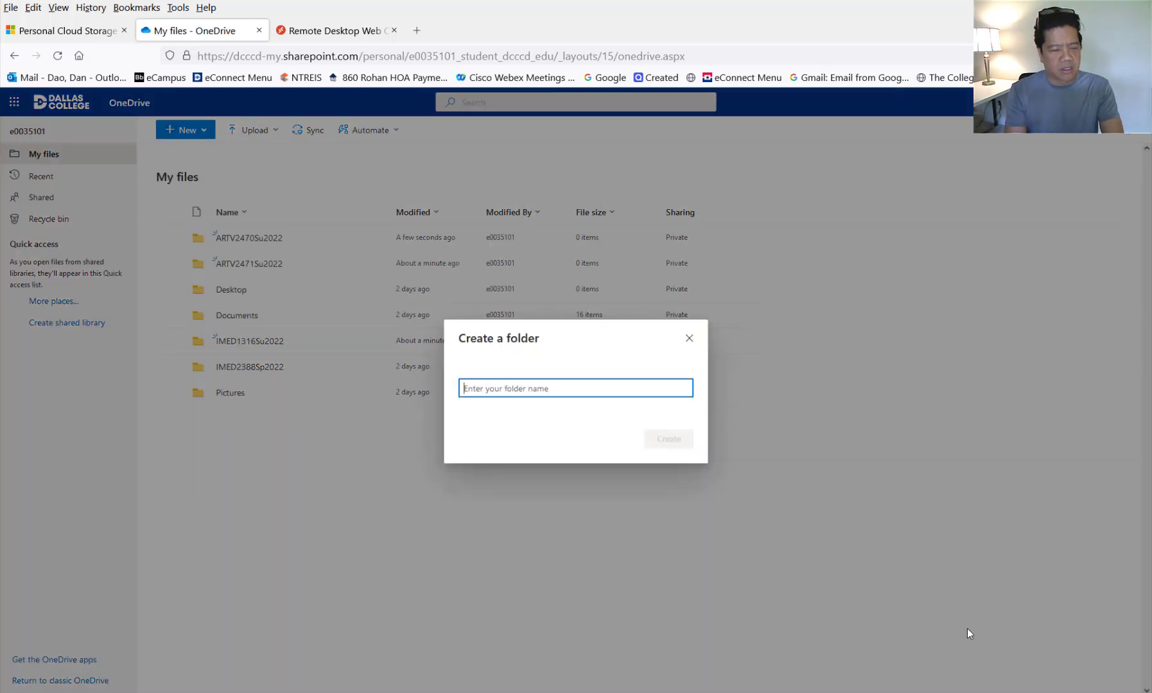
text(Docs)
key(Return)
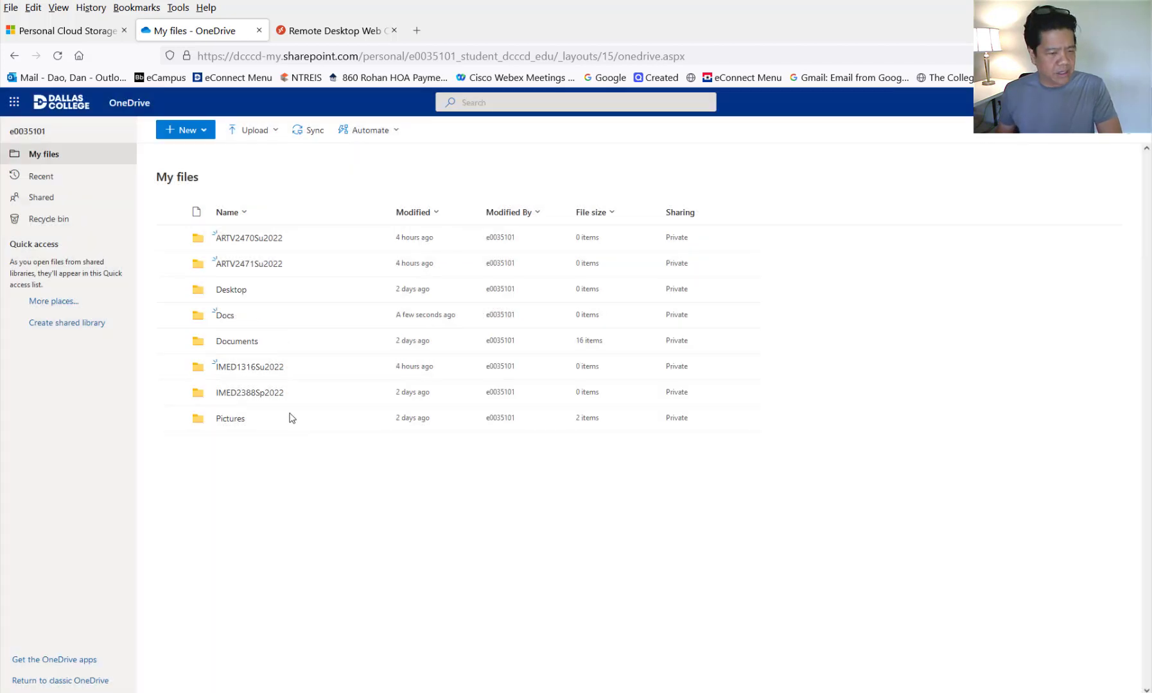
- Open the Docs folder and create a new Word document in it
click(227, 316)
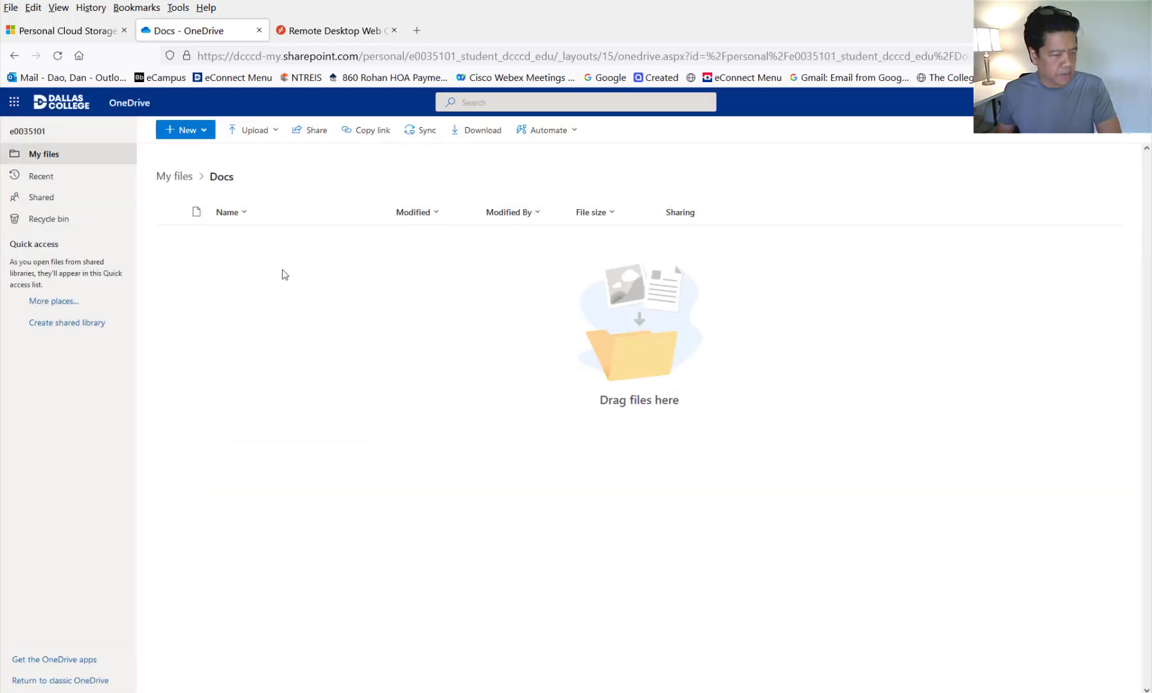
click(203, 132)
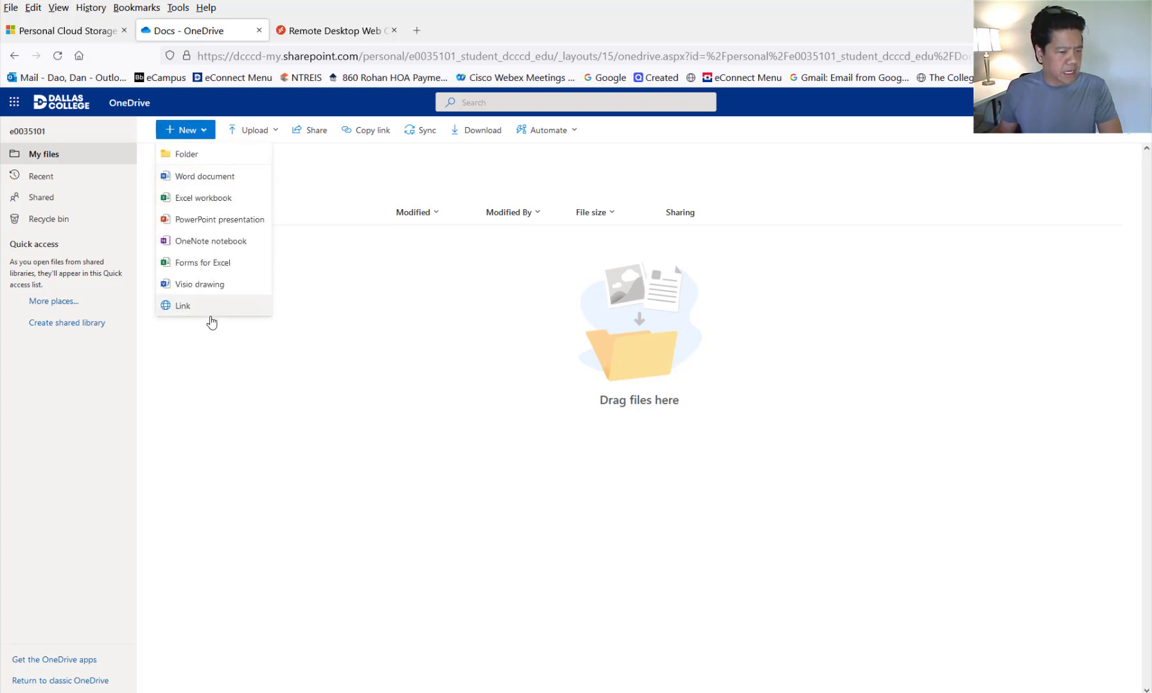
click(220, 187)
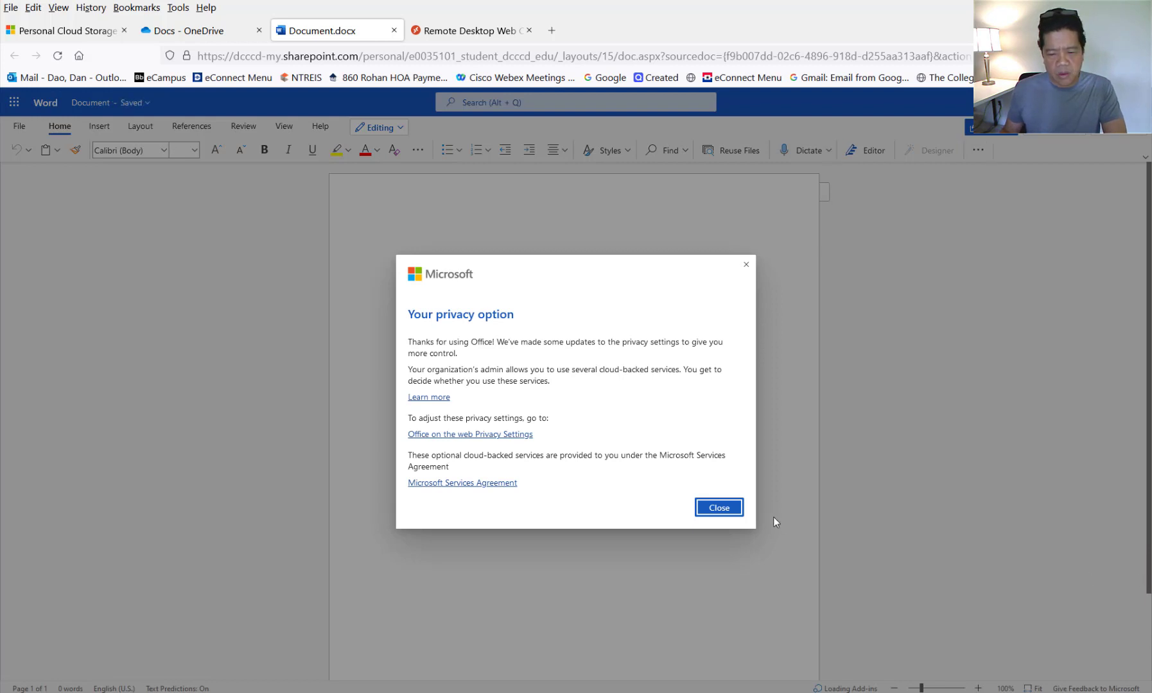
- Type 'This is a test file to demonstrate' into Document.docx and let it autosave
click(712, 506)
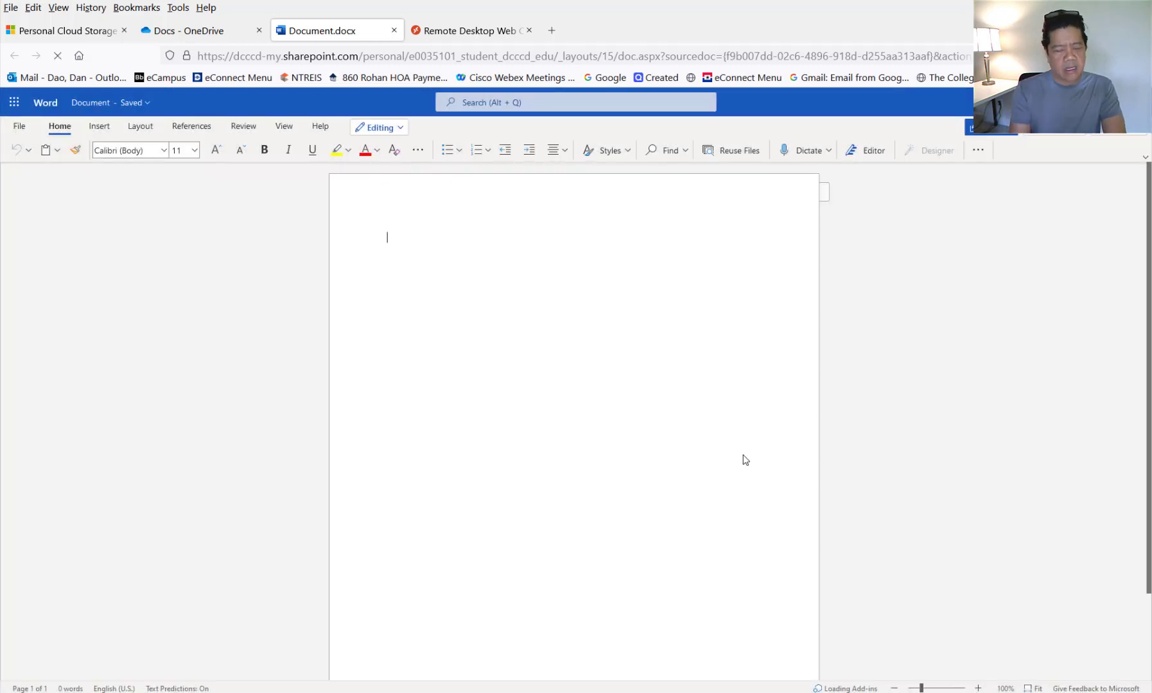
text(THI)
key(BackSpace)
key(BackSpace)
key(BackSpace)
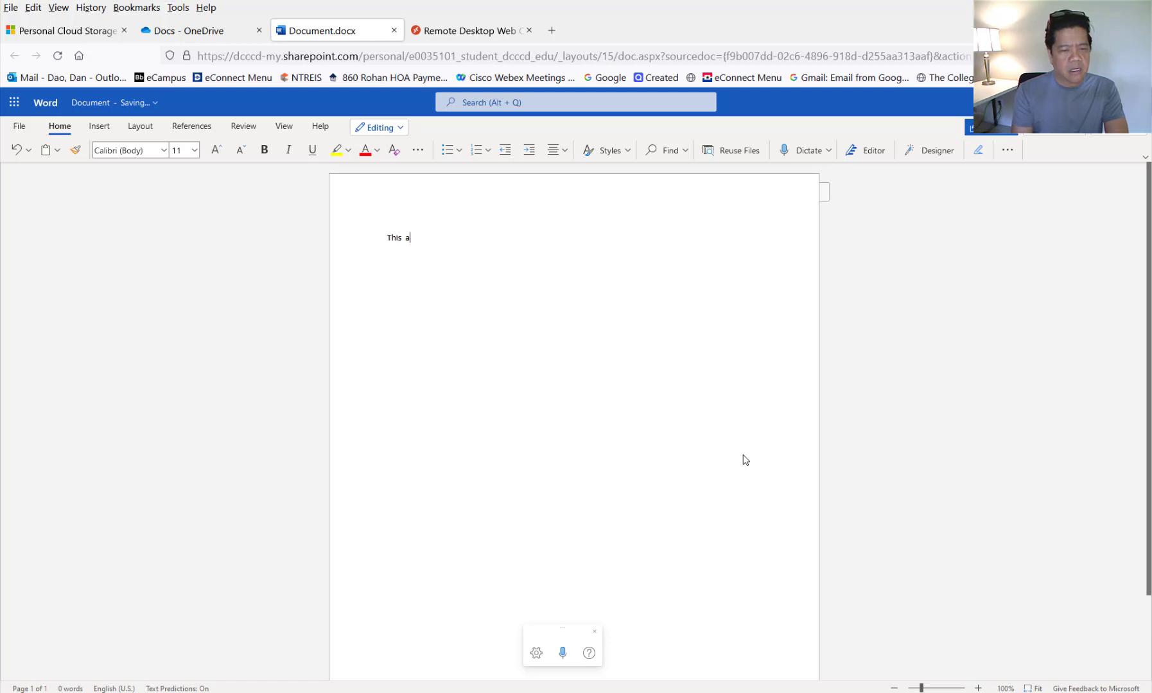
text(This  a test file)
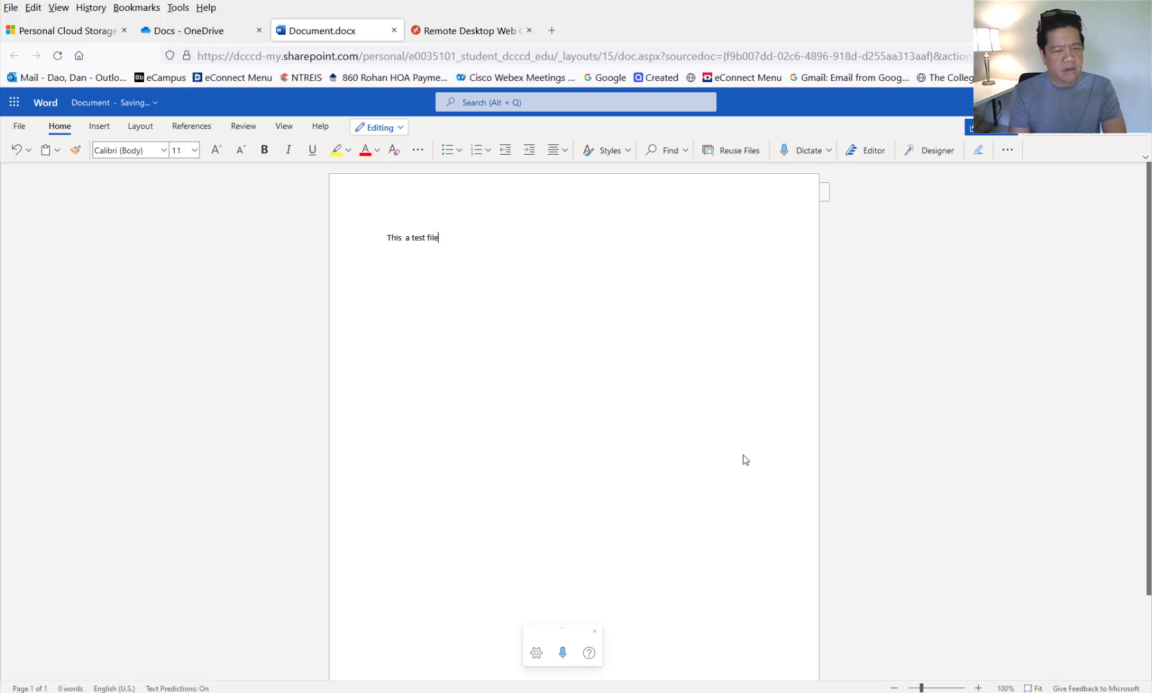
text( to demon)
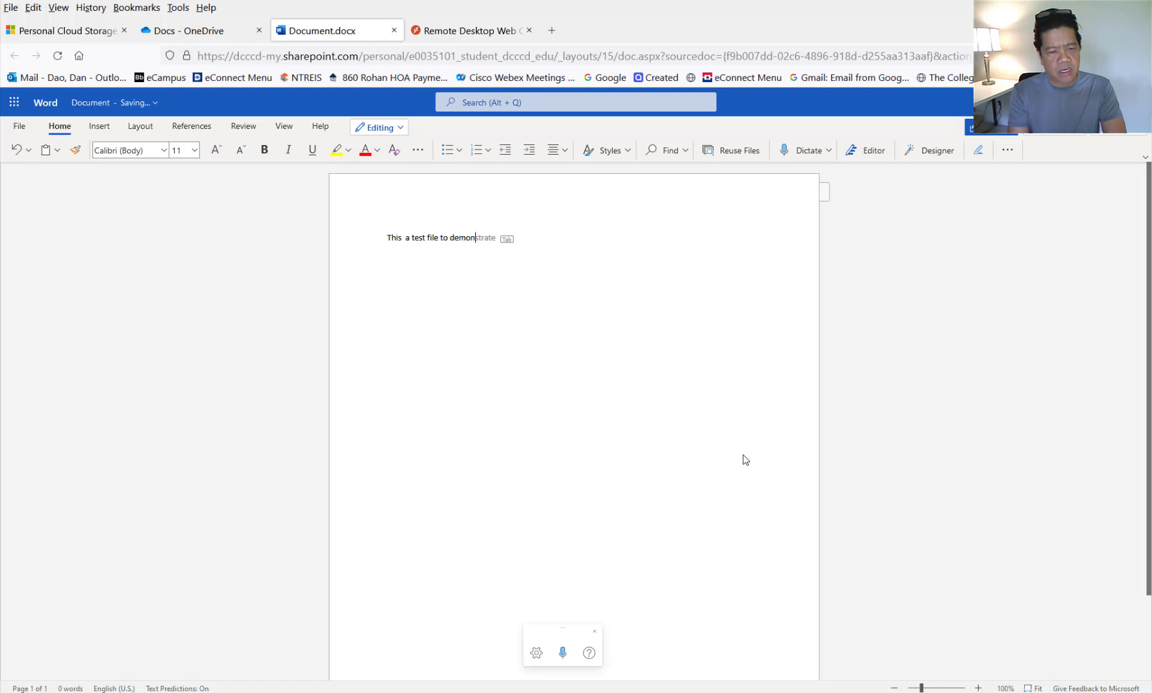
text(strate our OneDrive and Virtual Desktop.  Dan)
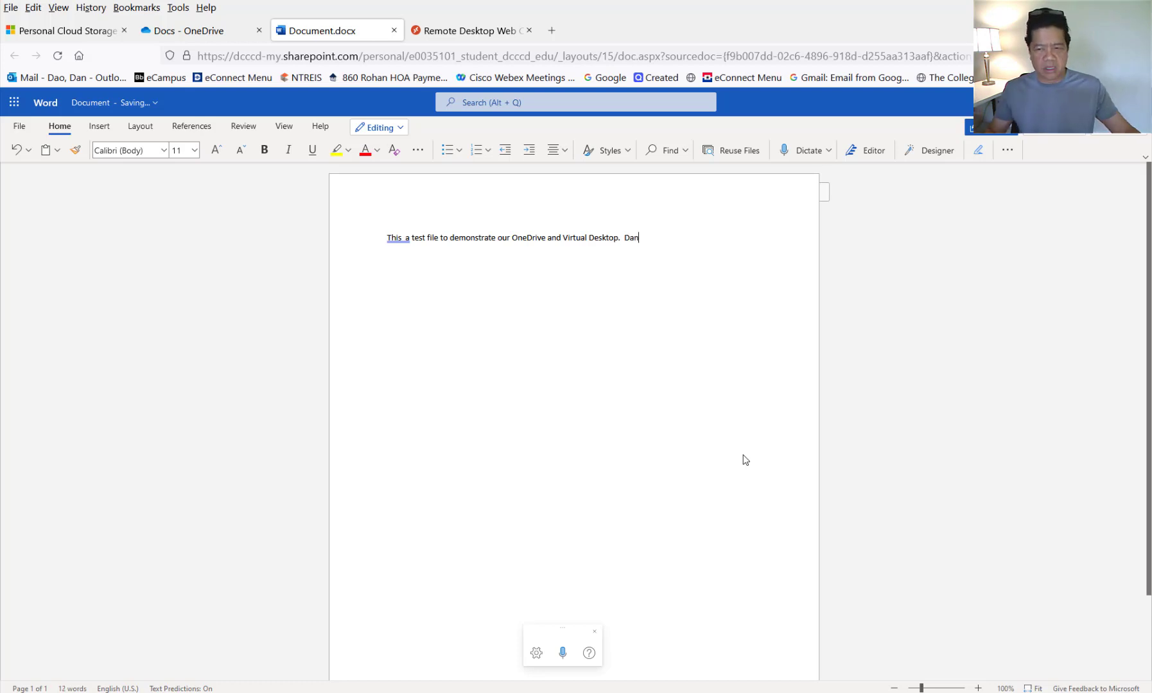
click(409, 242)
text(is)
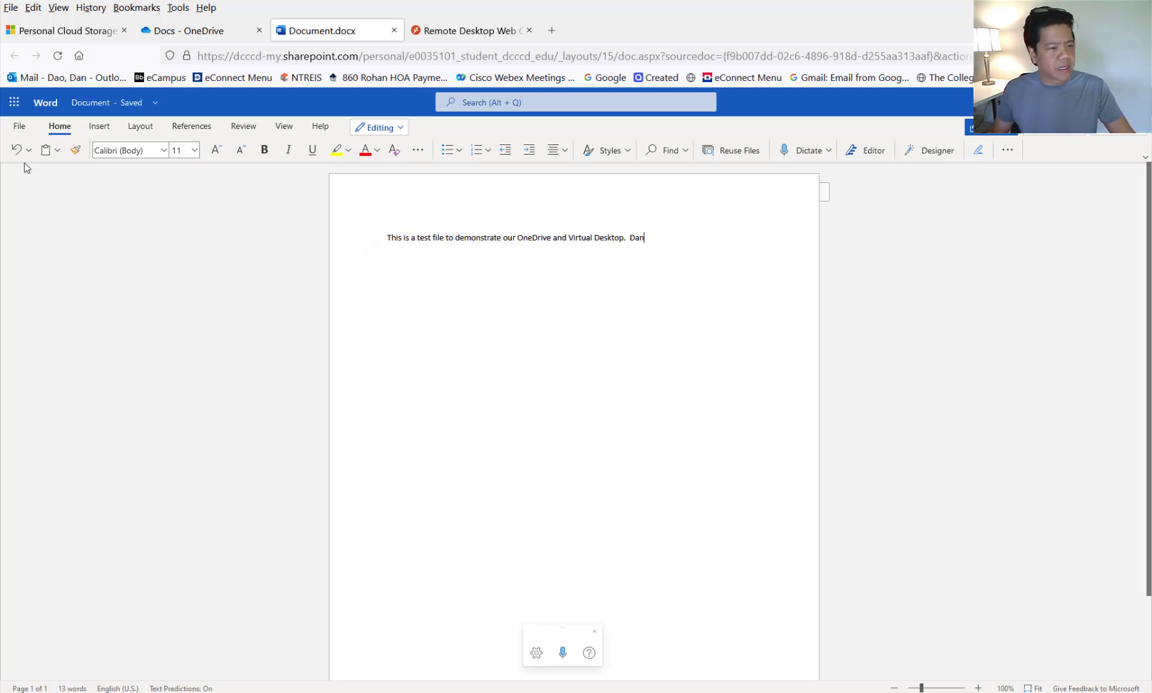
click(20, 128)
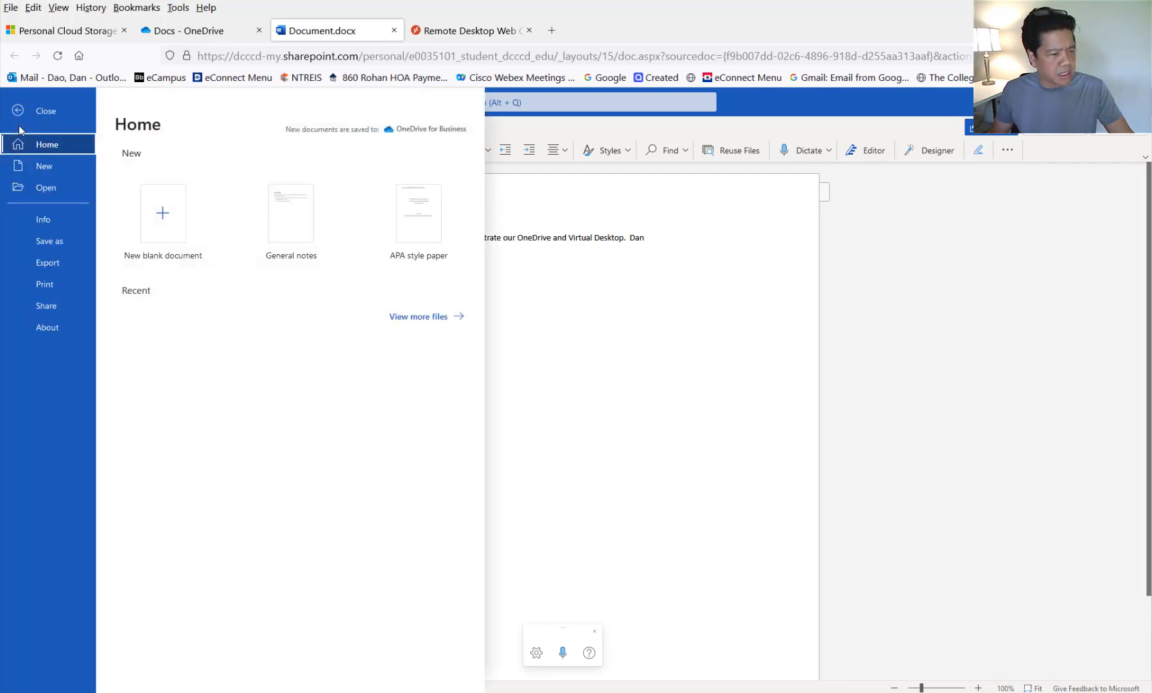
click(616, 346)
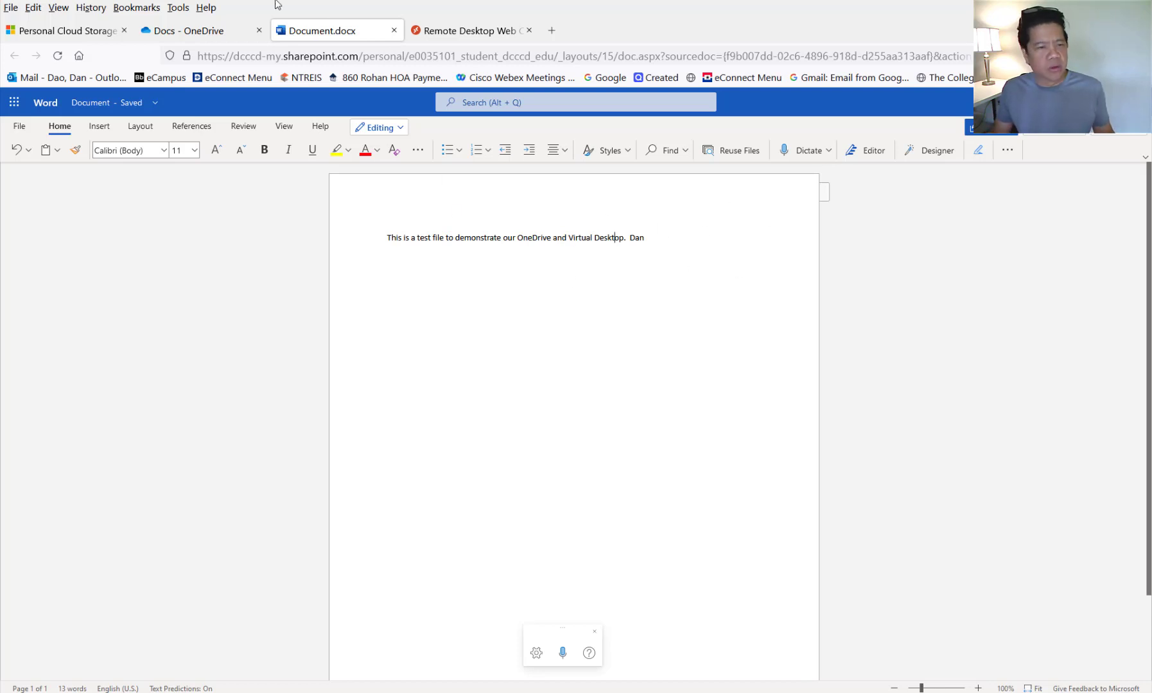
- Close Document.docx to return to the Docs folder, then start a blank Notepad document
click(393, 31)
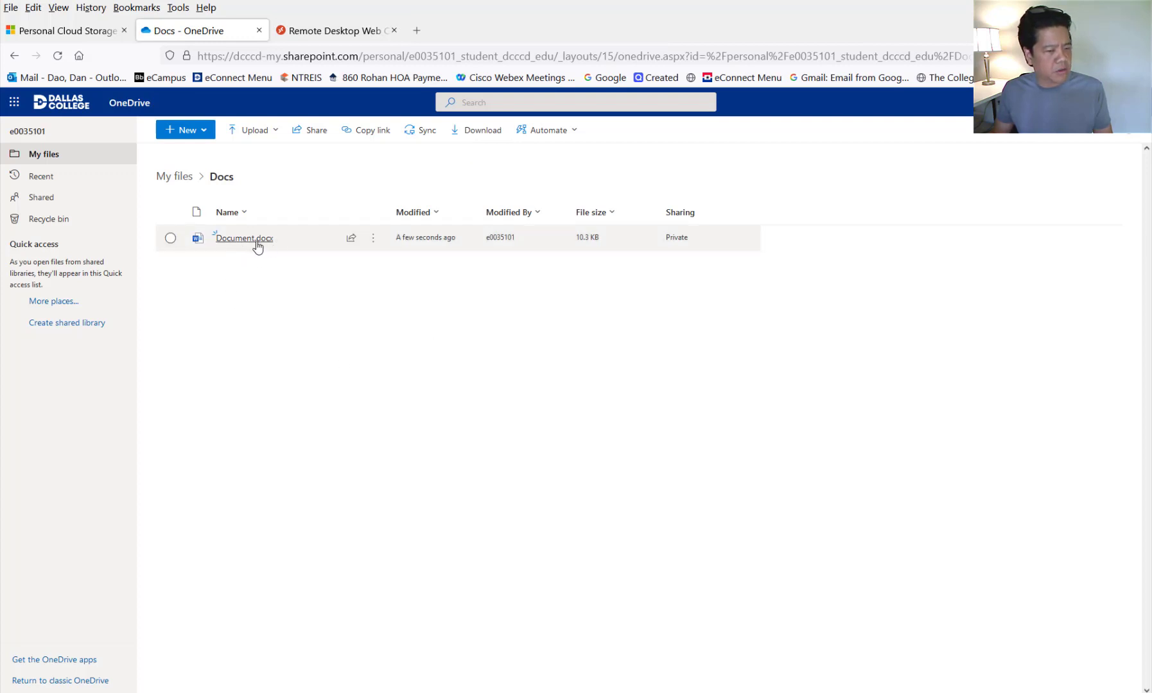
mouse_move(256, 243)
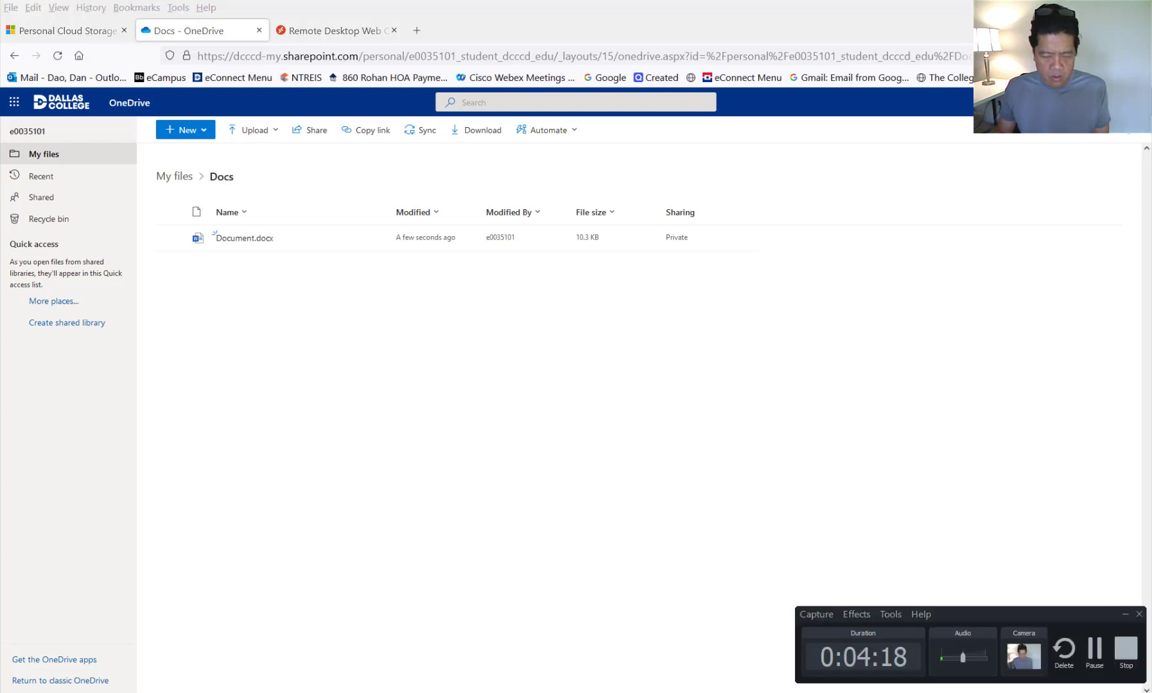
click(1092, 654)
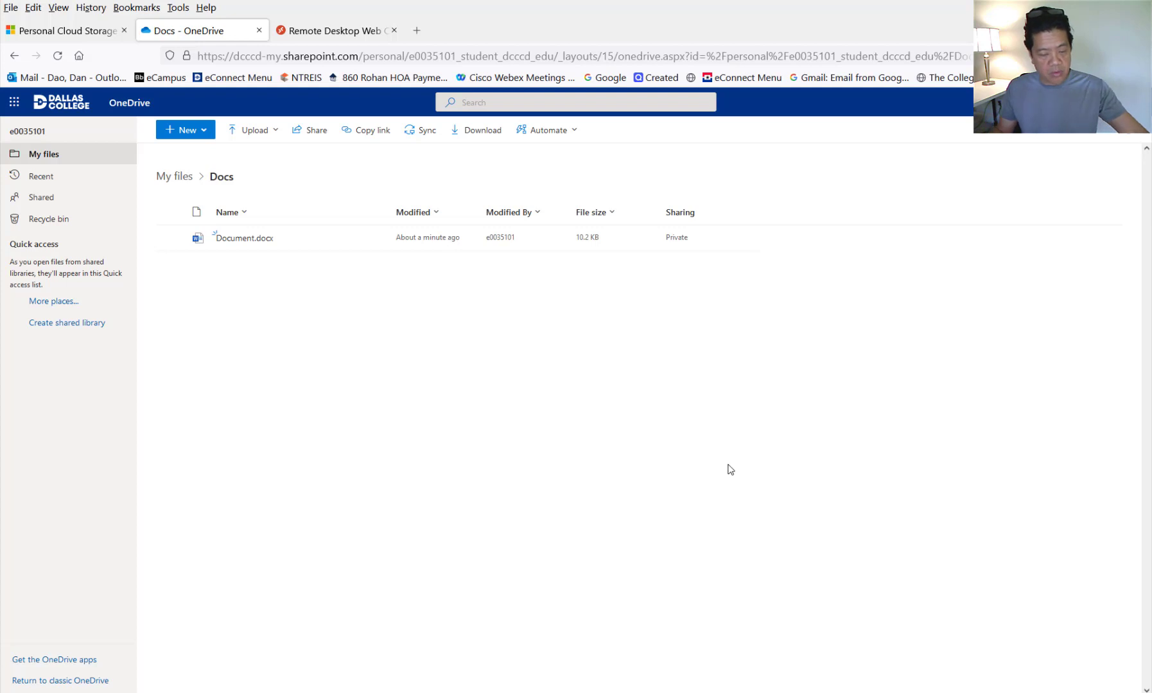
click(578, 692)
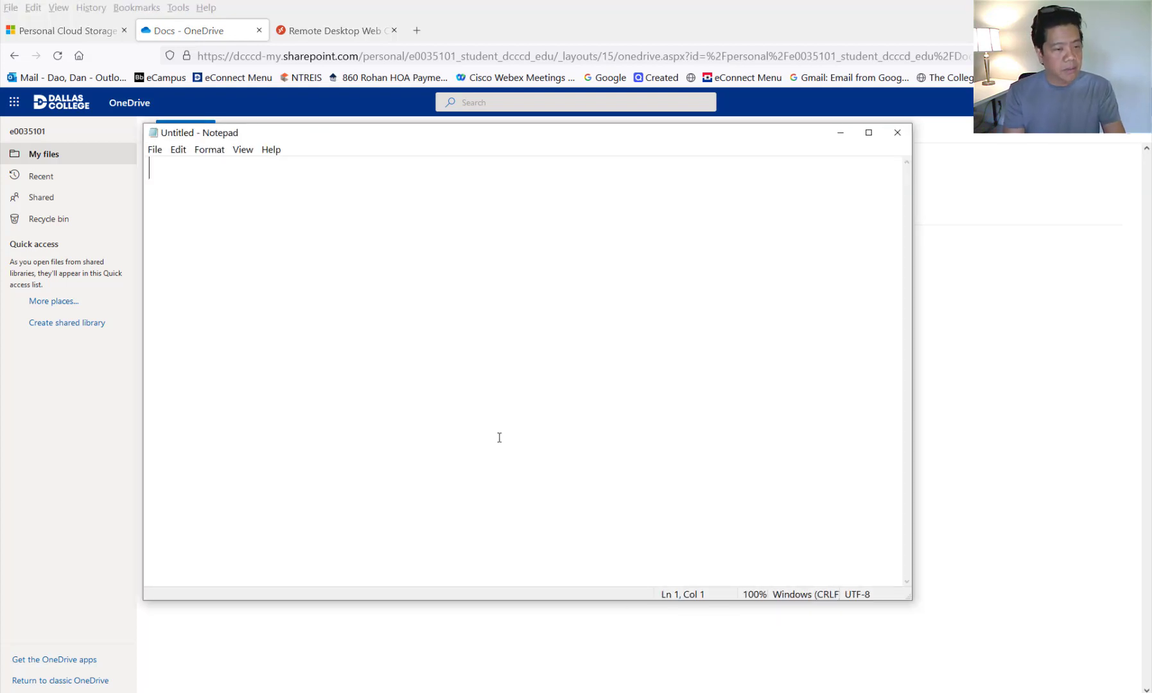
- Type a line saying this is another text file created by the author, then choose File > Save As
text(THsi)
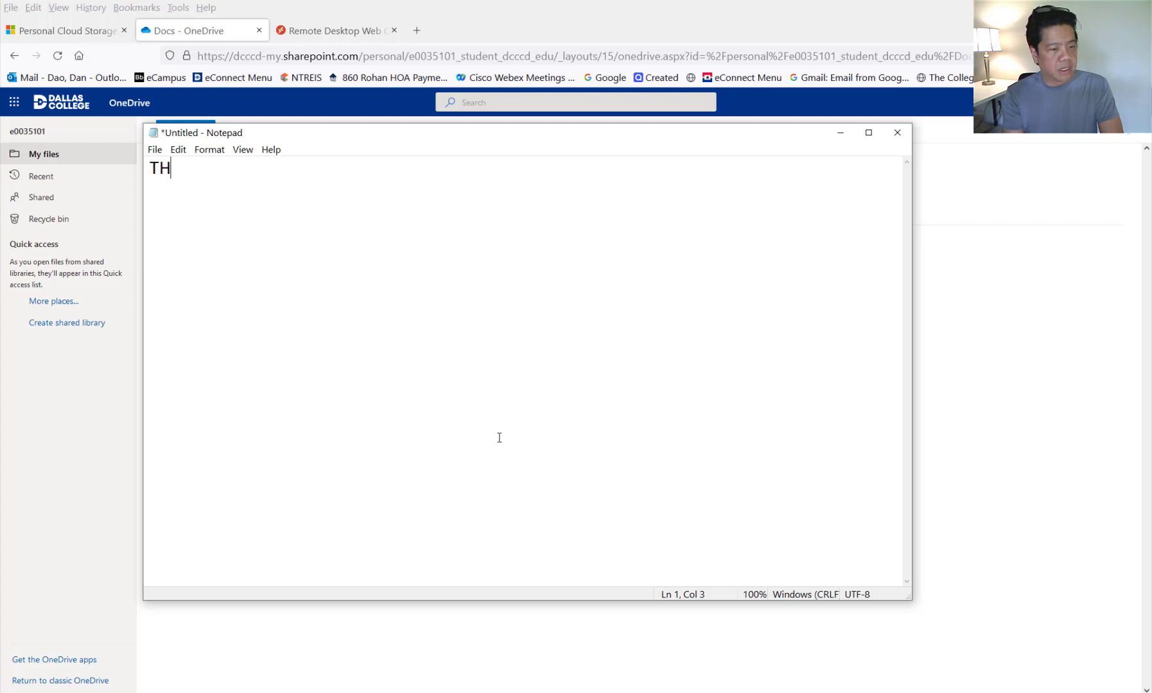
key(BackSpace)
key(BackSpace)
key(BackSpace)
key(BackSpace)
text(This another )
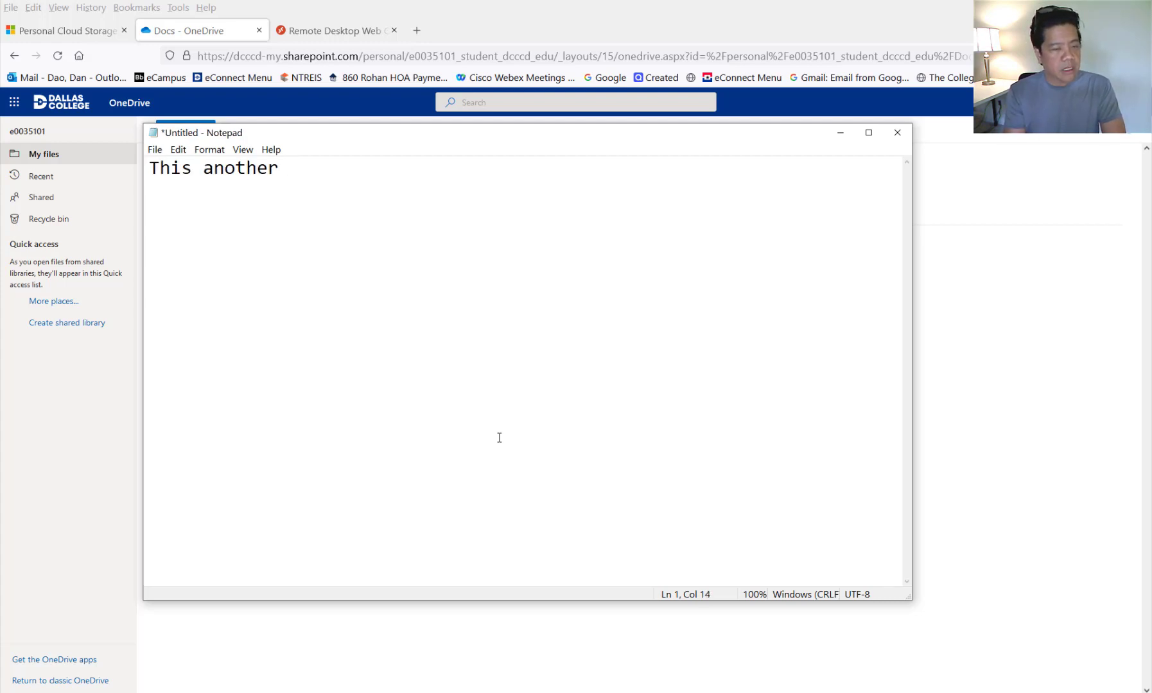
text(text file)
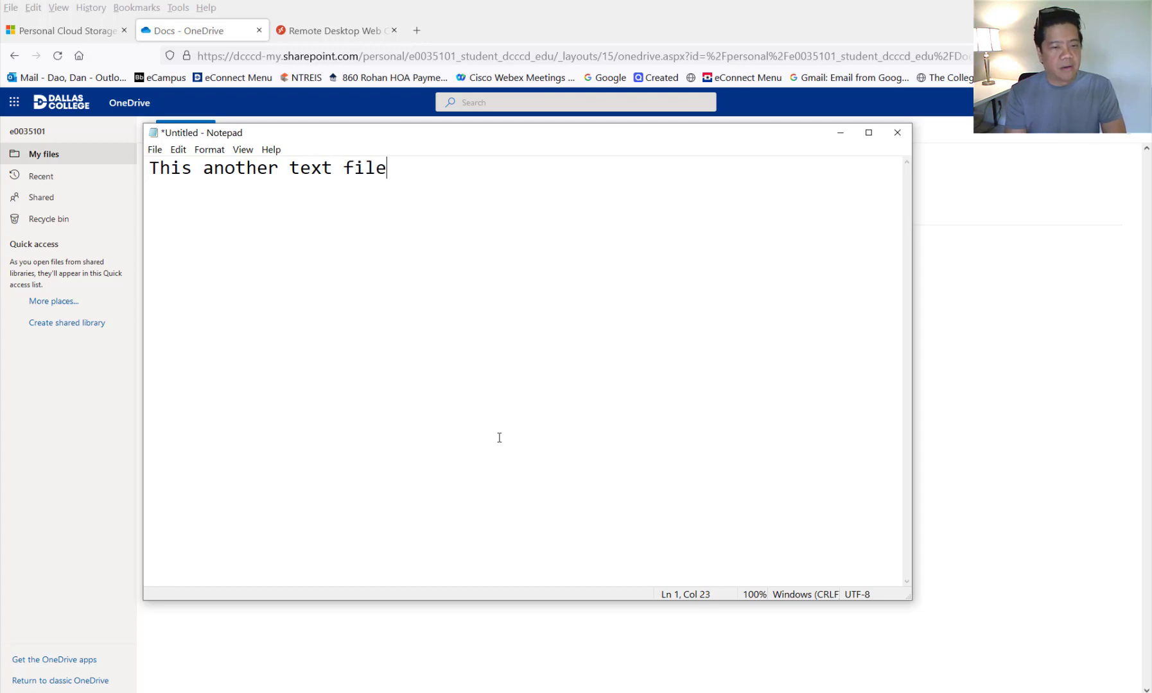
text( creat)
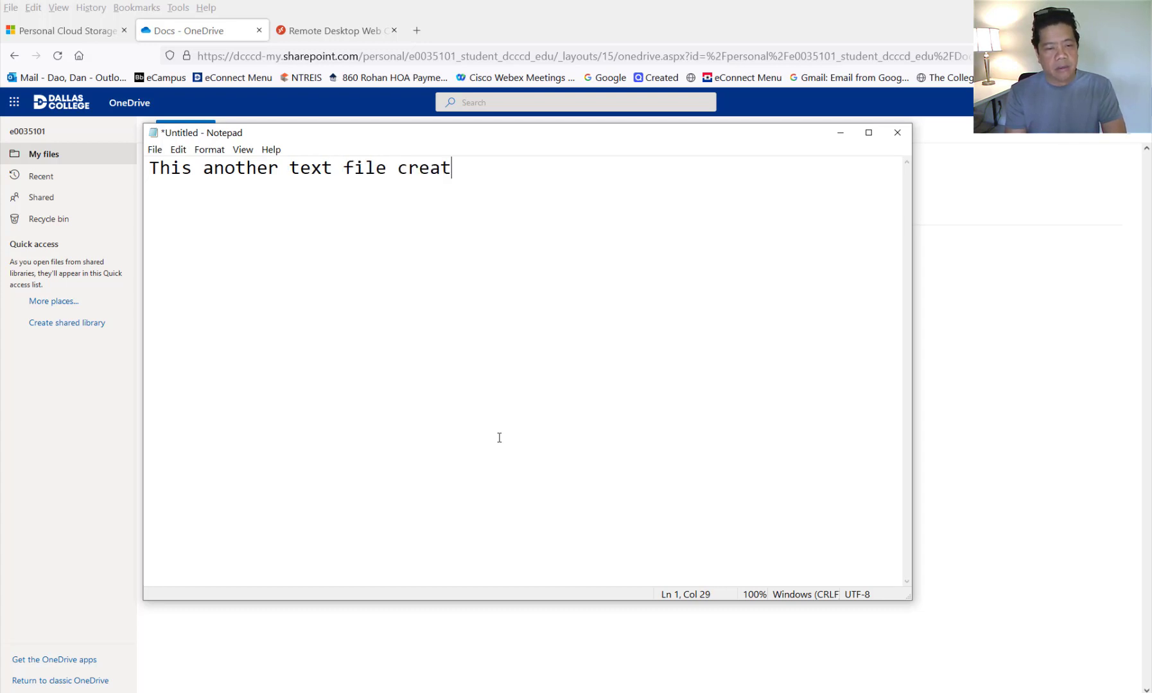
text(e by Dan Dao)
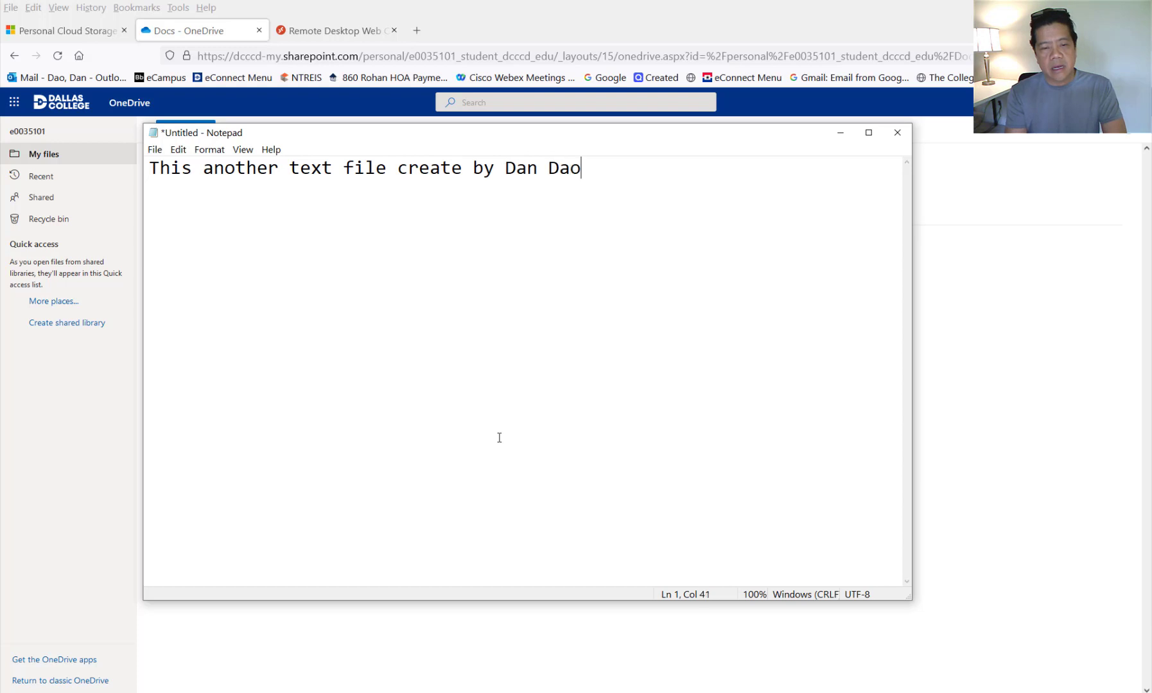
text(, Dan.)
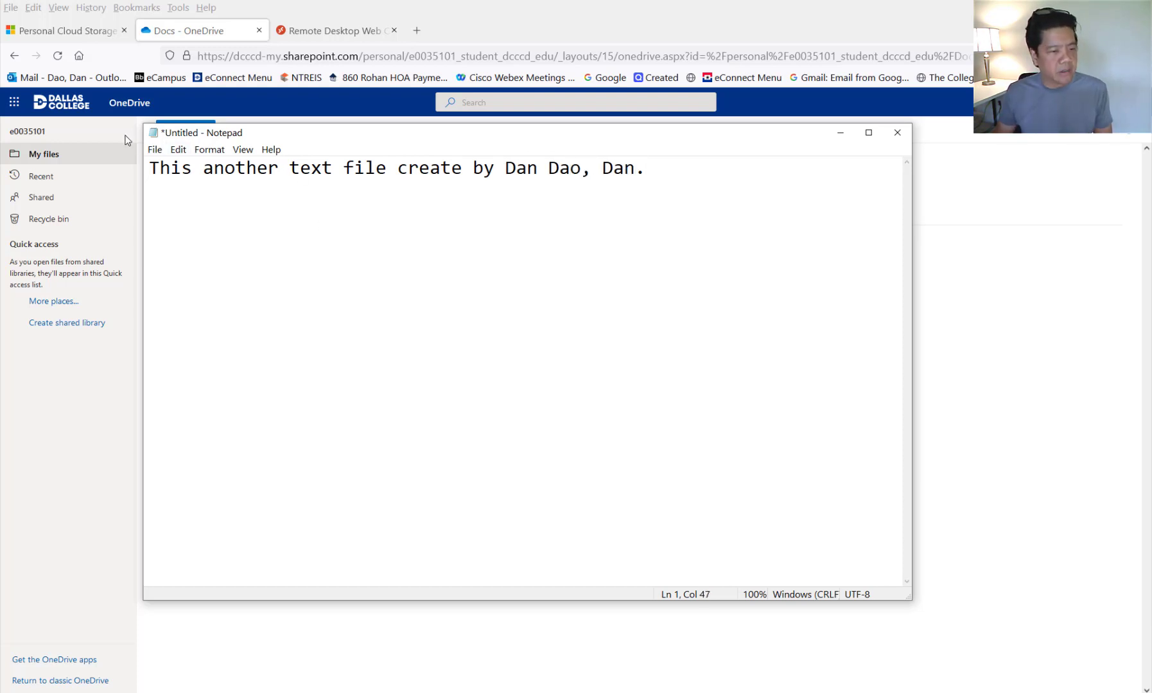
click(154, 152)
click(191, 221)
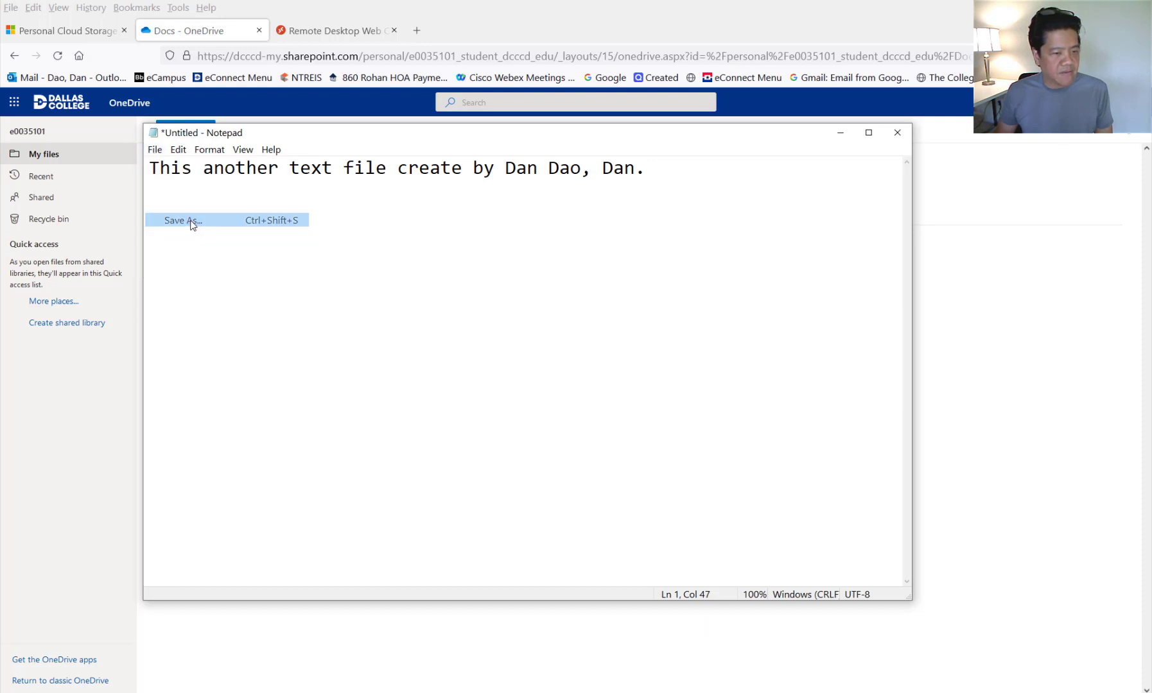
- Browse to Desktop > Sand Box and save the note with the file name test
click(467, 375)
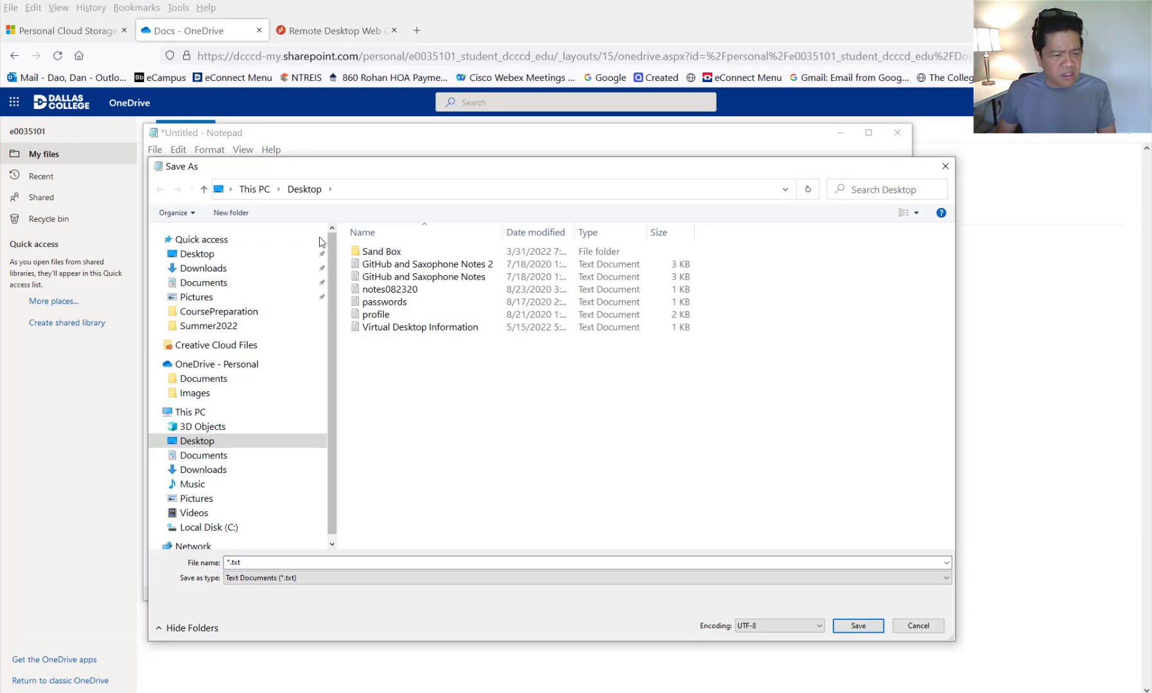
click(306, 191)
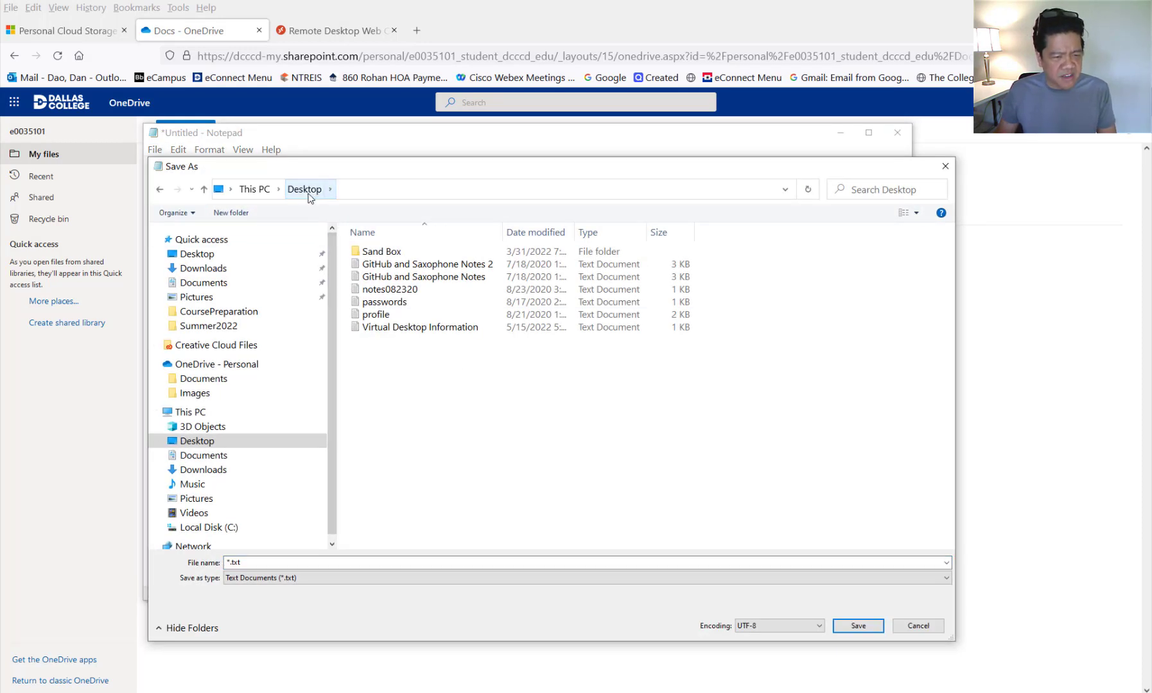
double_click(372, 252)
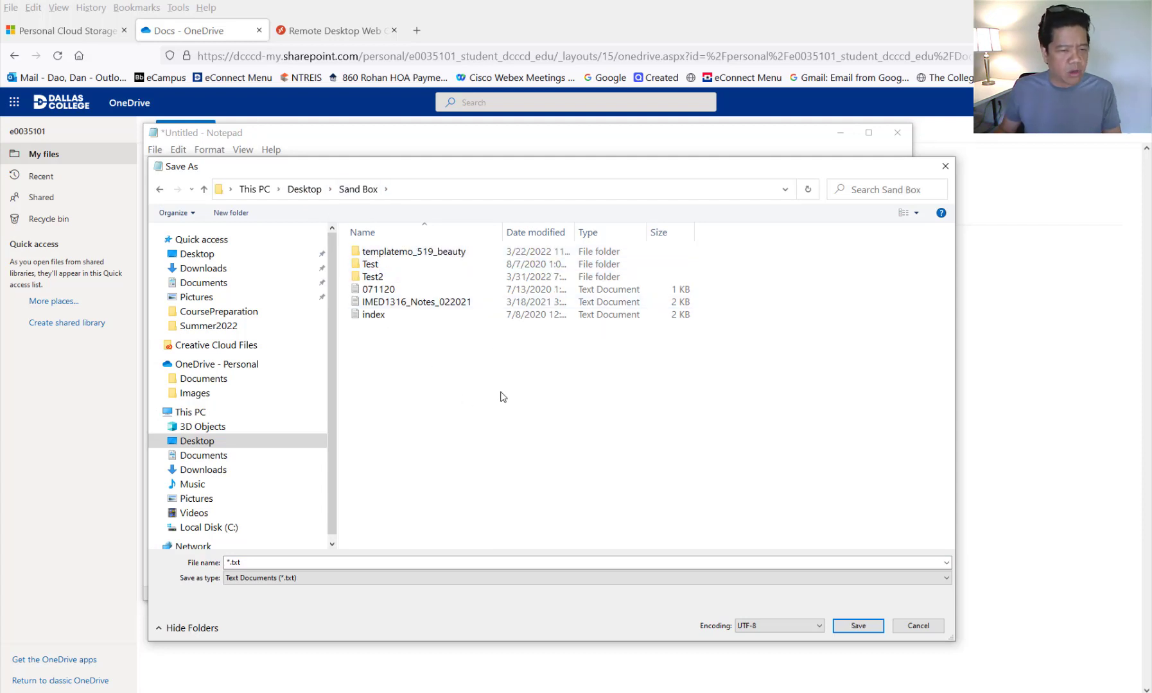
click(313, 563)
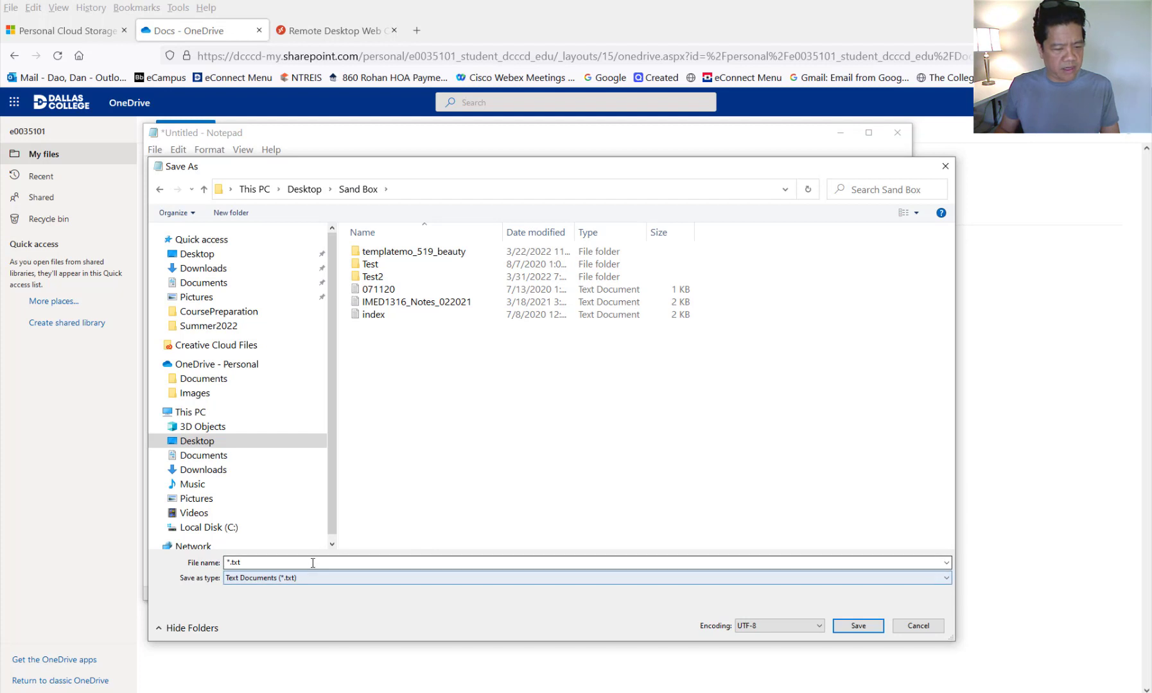
text(tes)
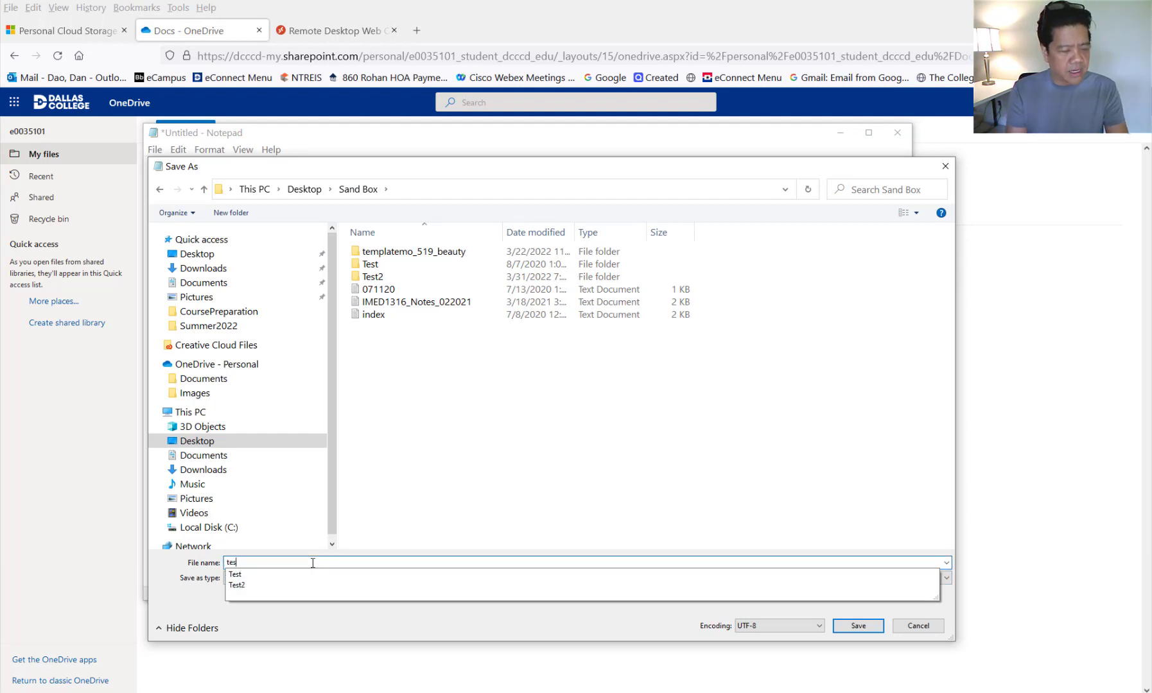
text(t.)
key(BackSpace)
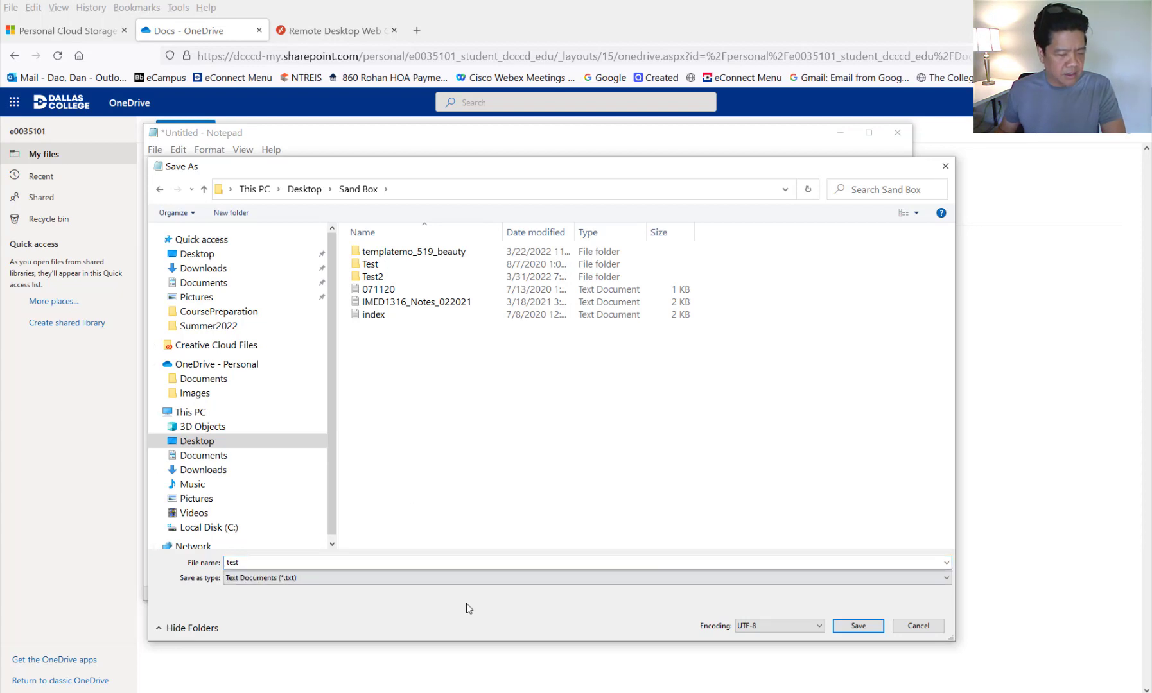
click(871, 631)
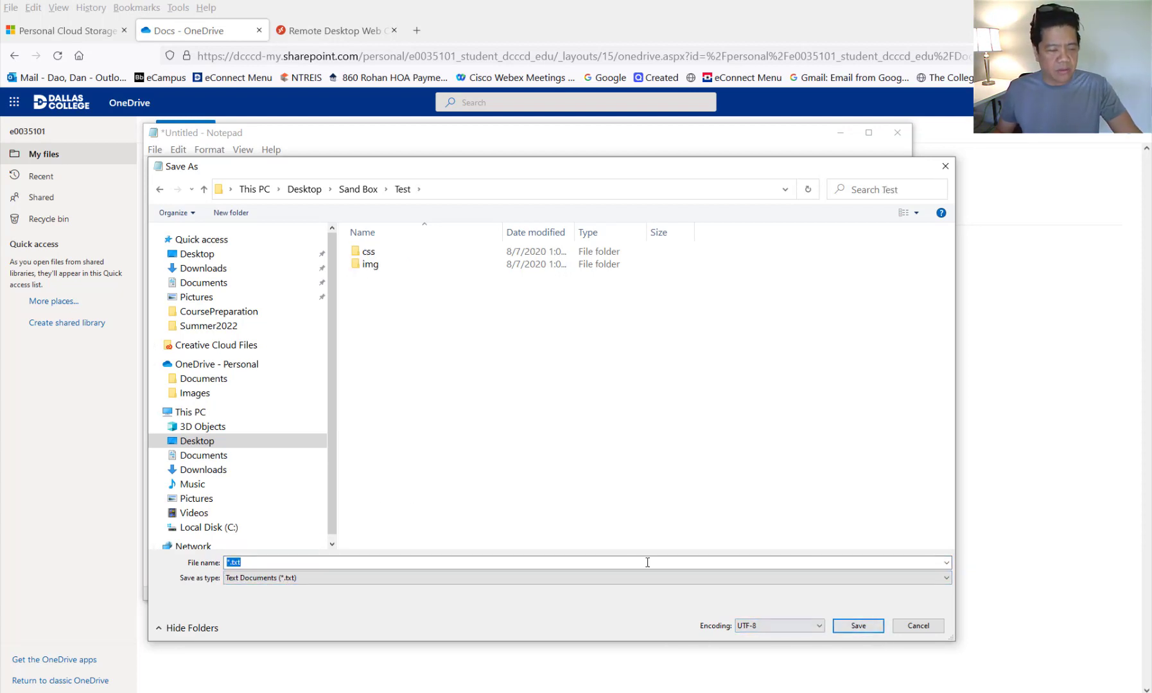
- Re-save the note in the Sand Box folder with the file name test.txt
click(375, 191)
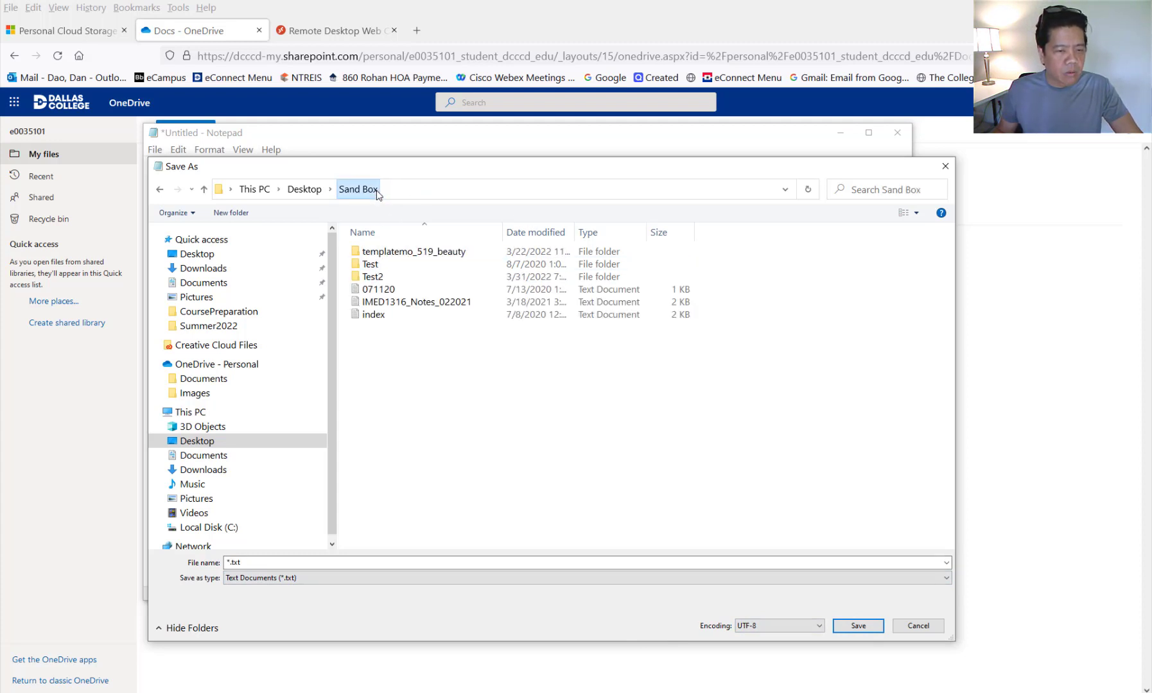
double_click(256, 564)
text(tes)
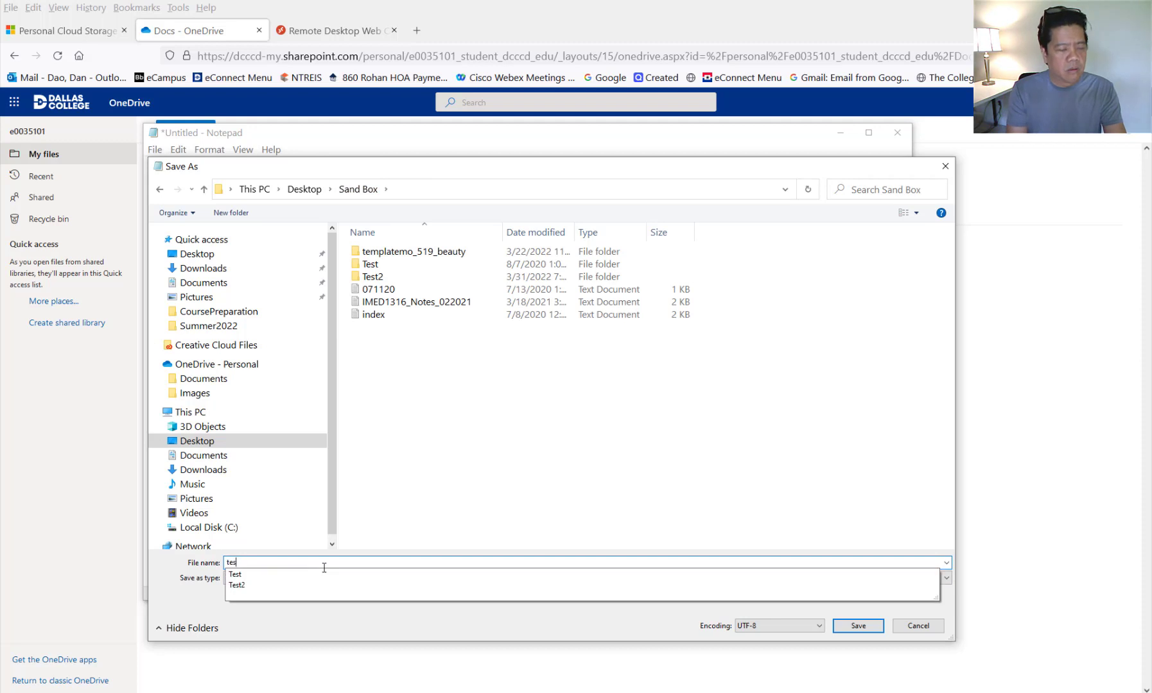
text(t)
click(513, 457)
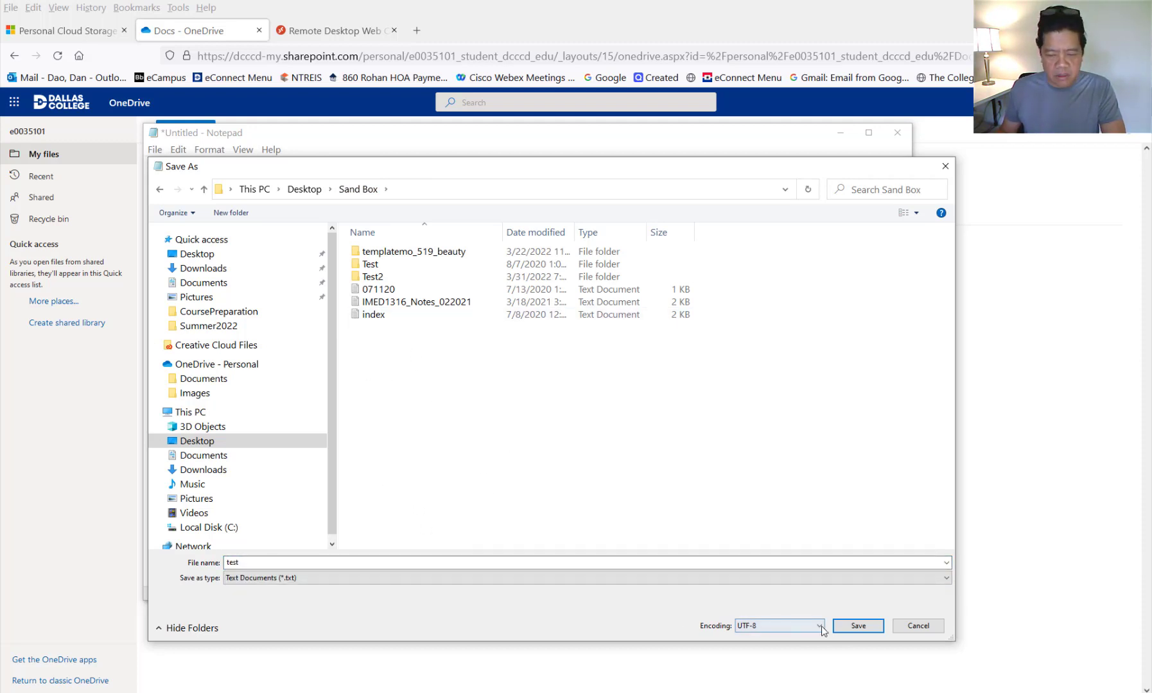
click(849, 628)
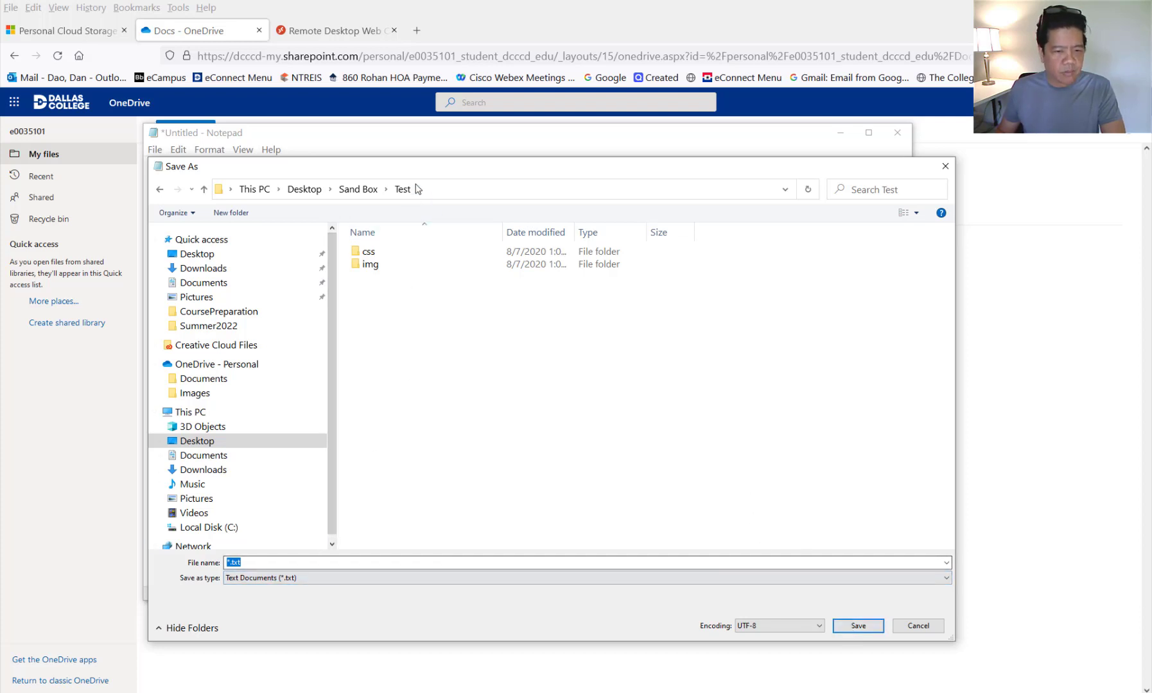
click(358, 189)
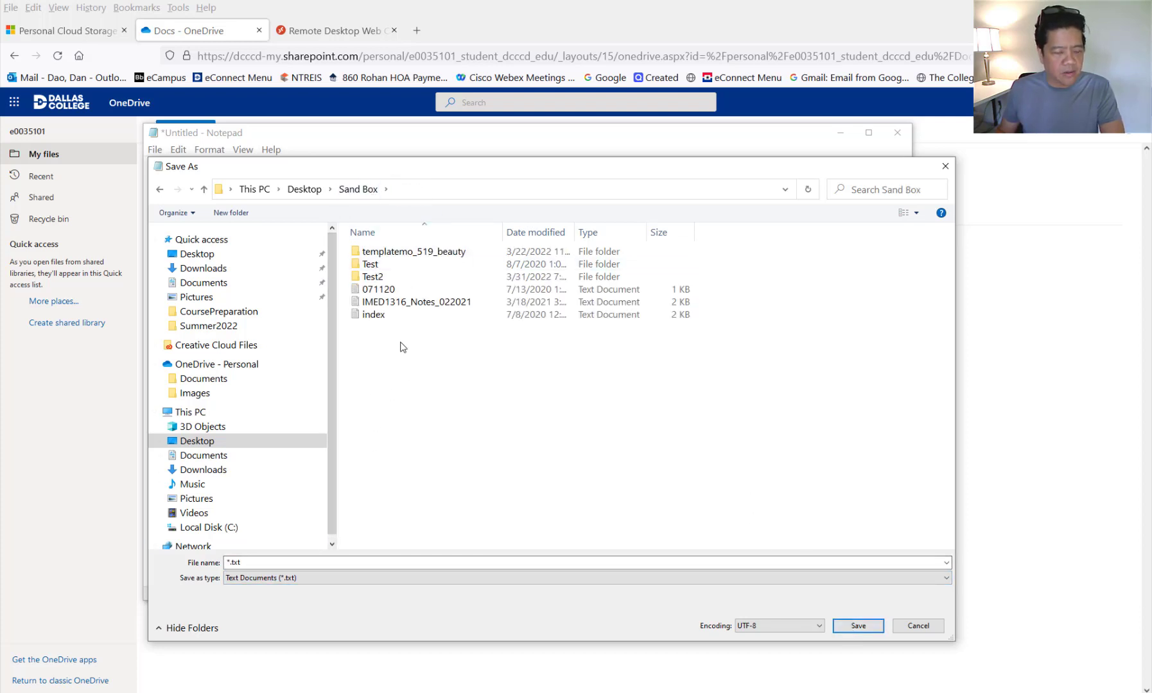
click(272, 563)
drag(257, 562, 209, 566)
text(test)
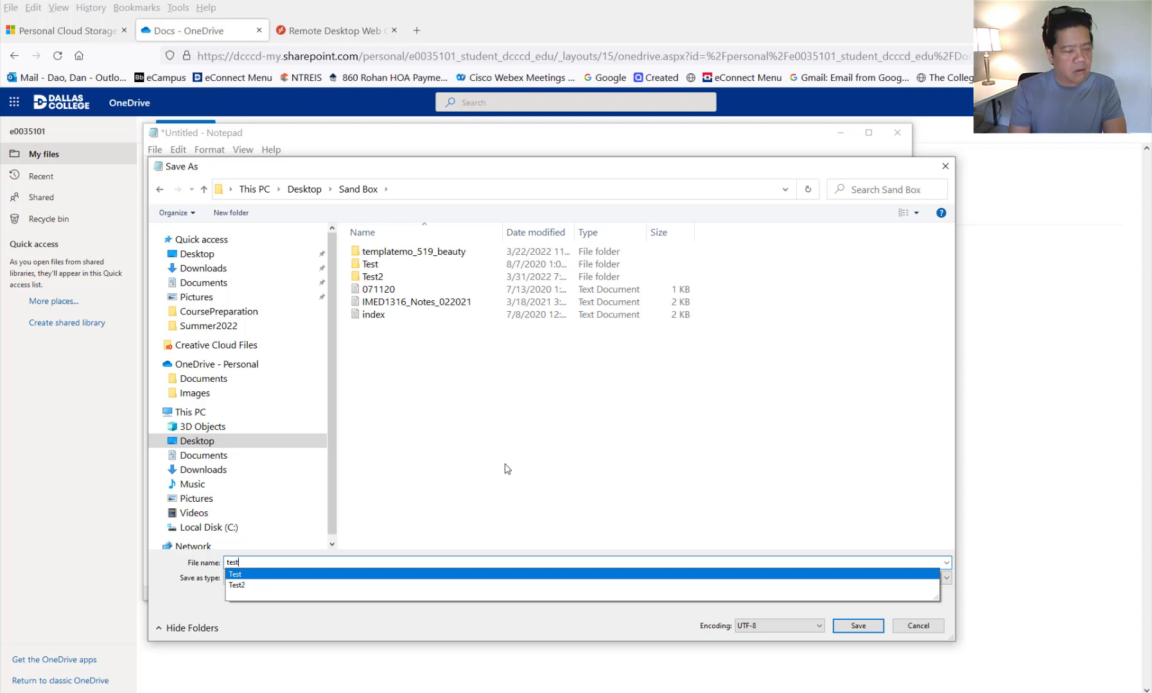
text(.txt)
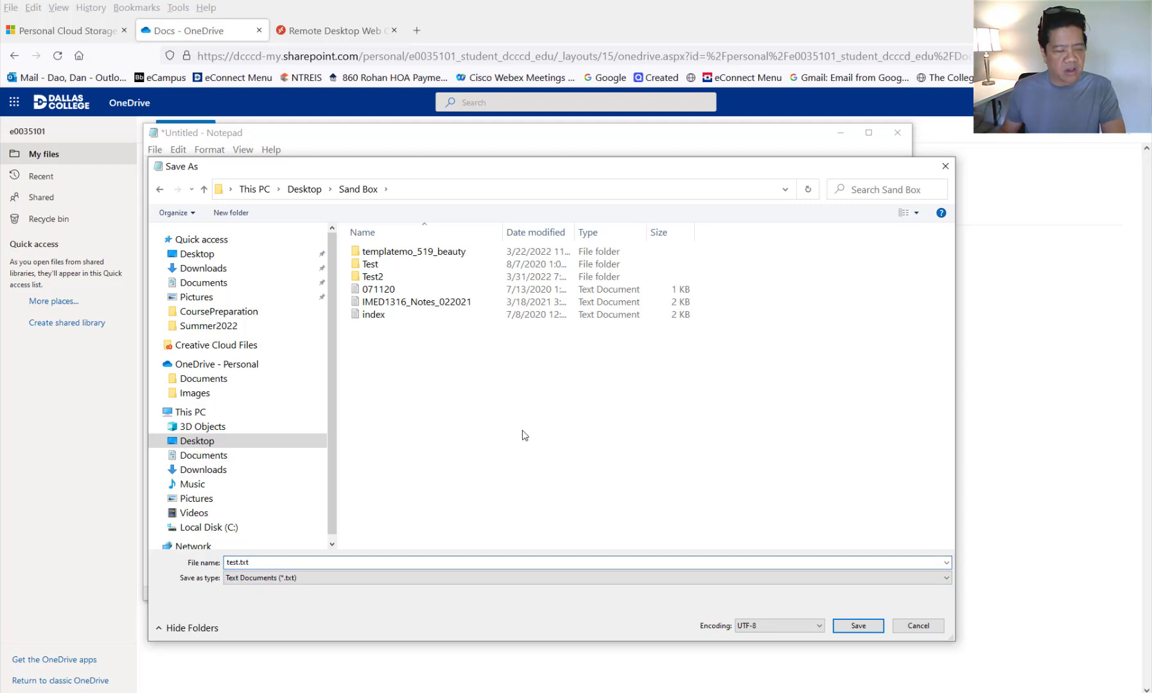
click(864, 627)
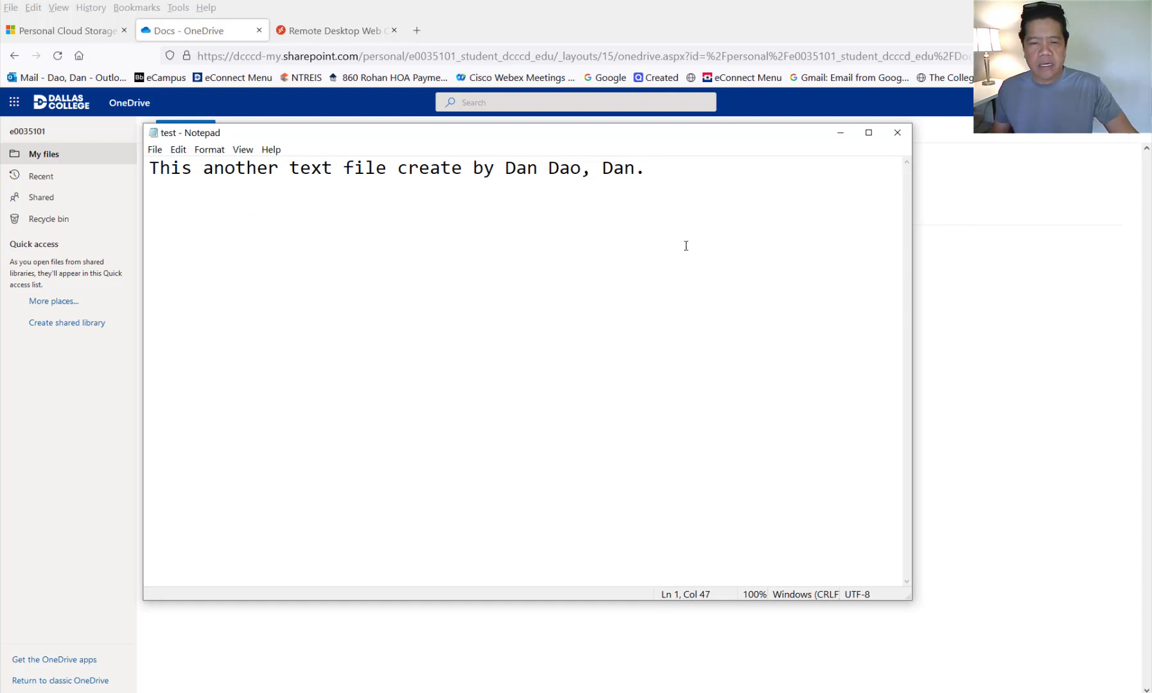
- Close Notepad and drag test.txt from Desktop > Sand Box in File Explorer into OneDrive's Docs folder
click(897, 133)
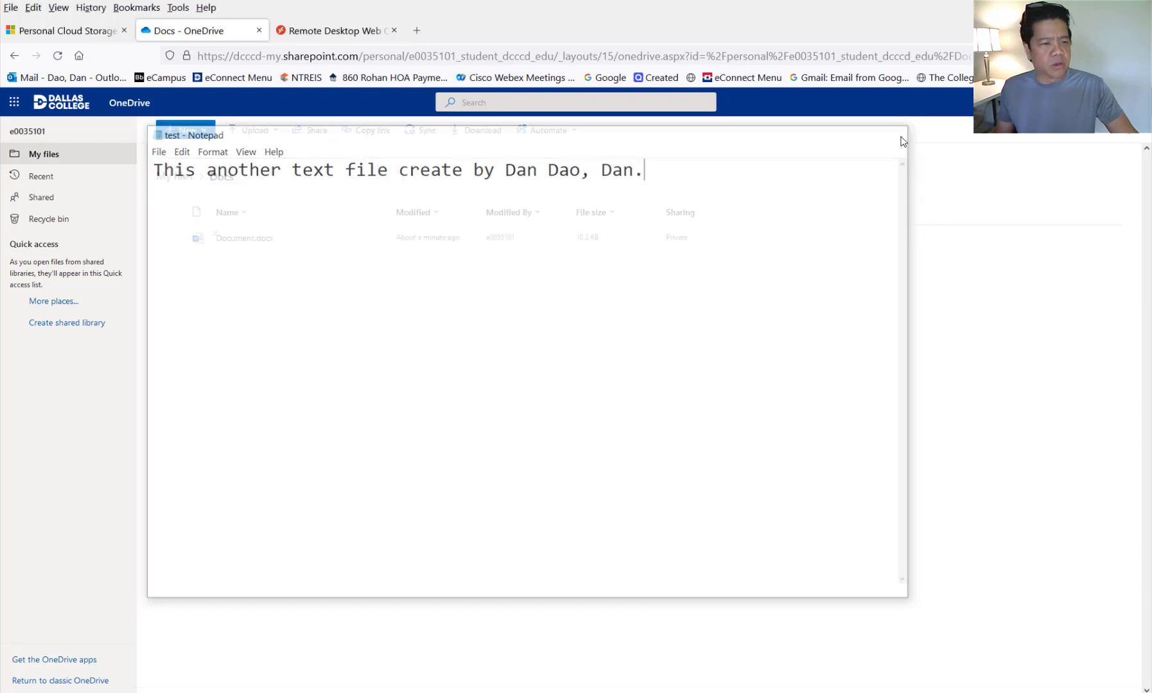
mouse_move(309, 691)
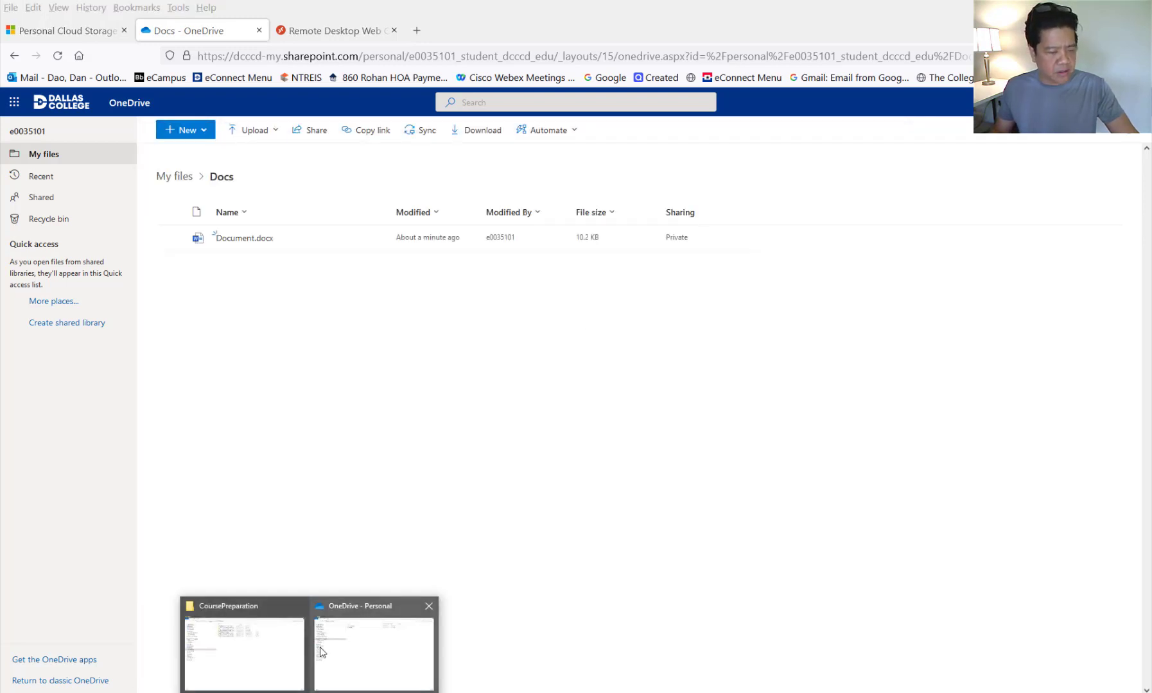
click(247, 642)
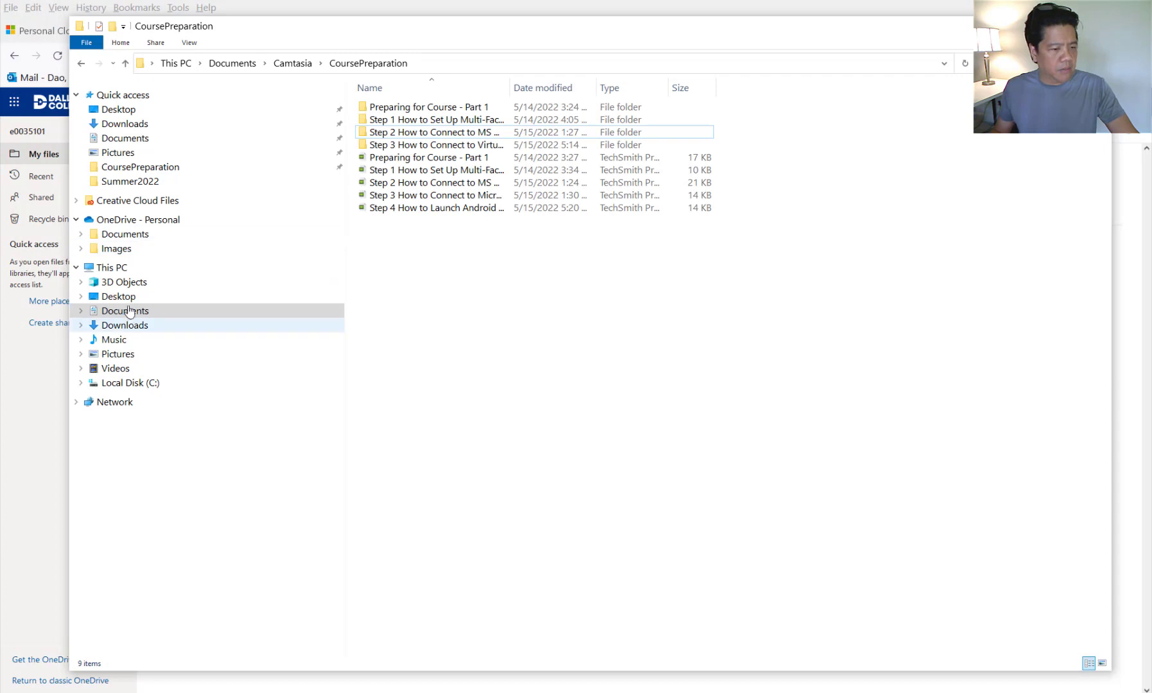
click(127, 299)
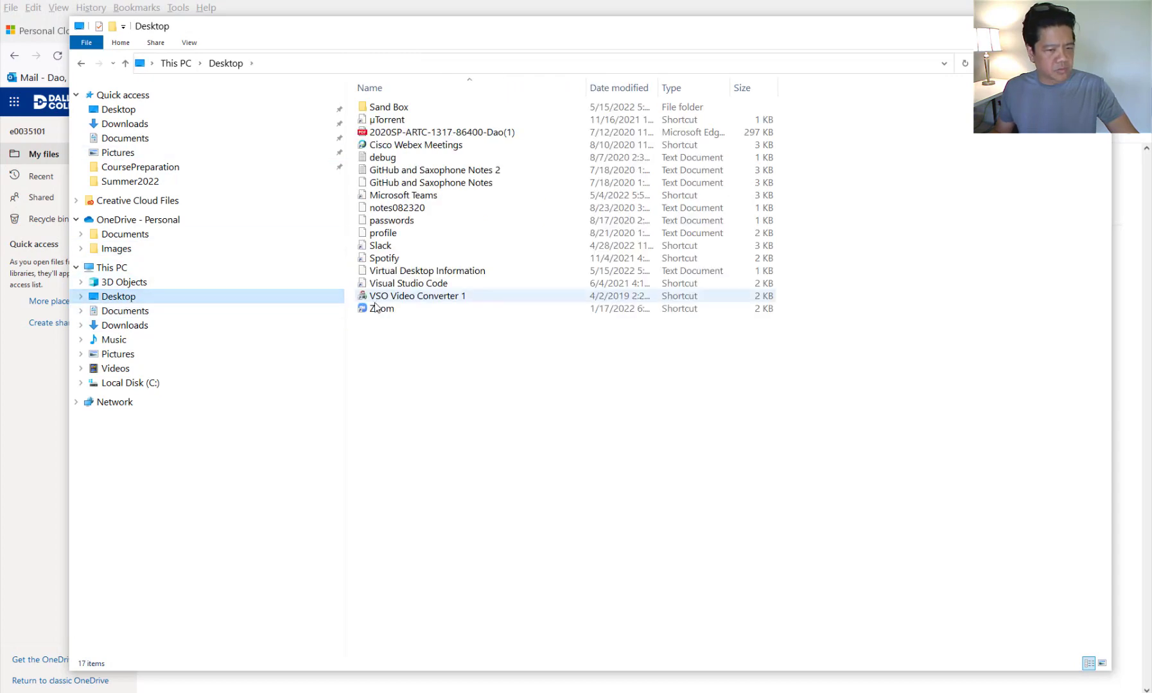
double_click(406, 107)
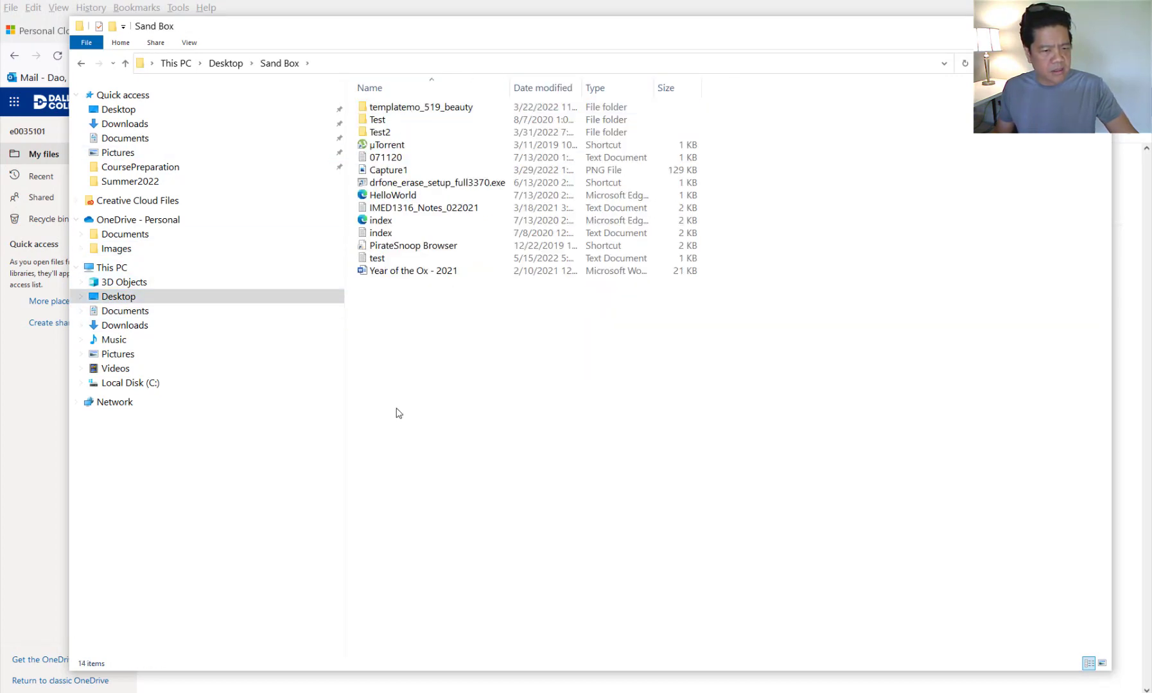
click(384, 259)
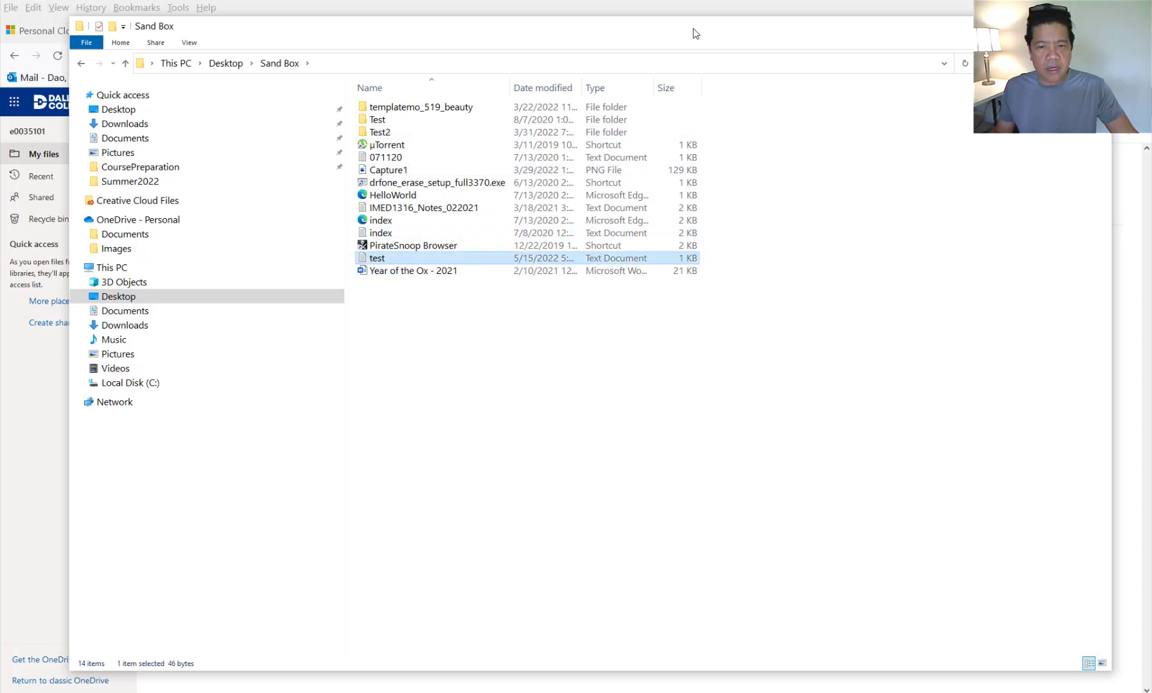
drag(693, 43, 856, 457)
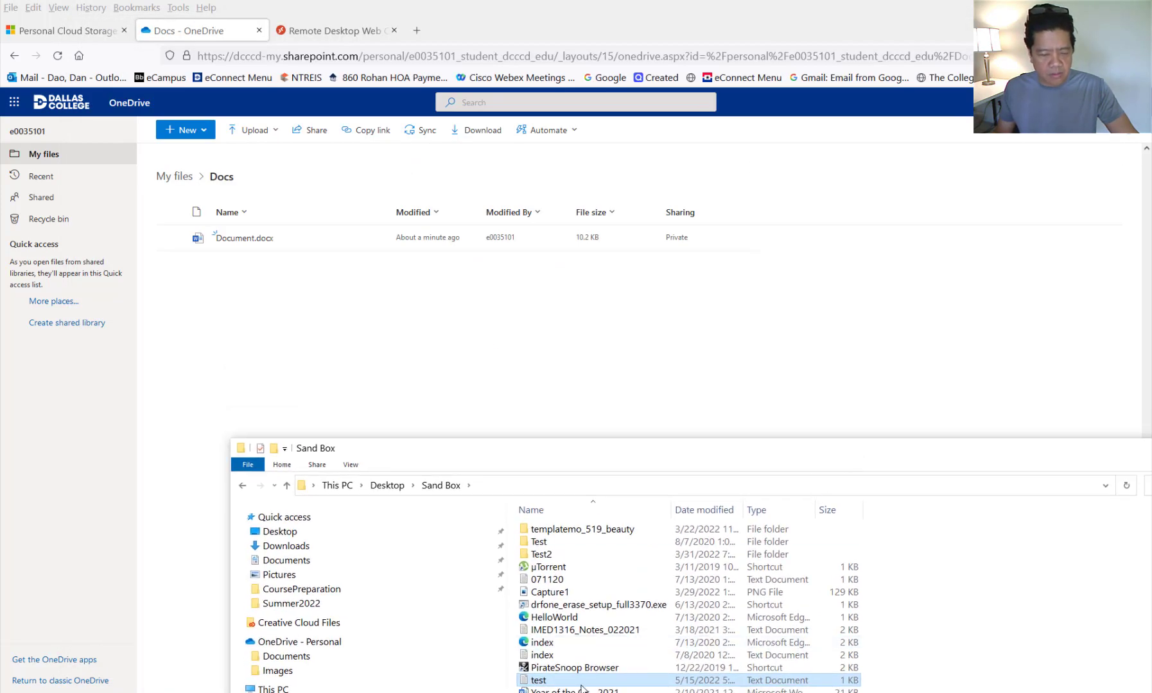
drag(581, 687, 462, 359)
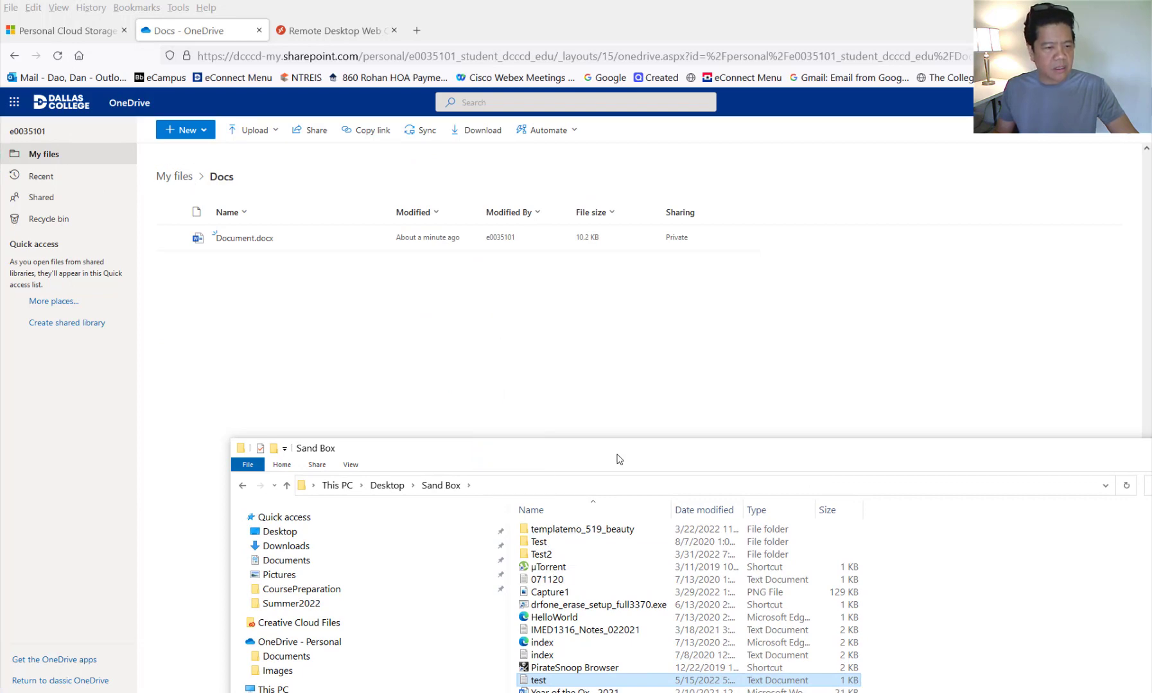
drag(604, 461, 376, 411)
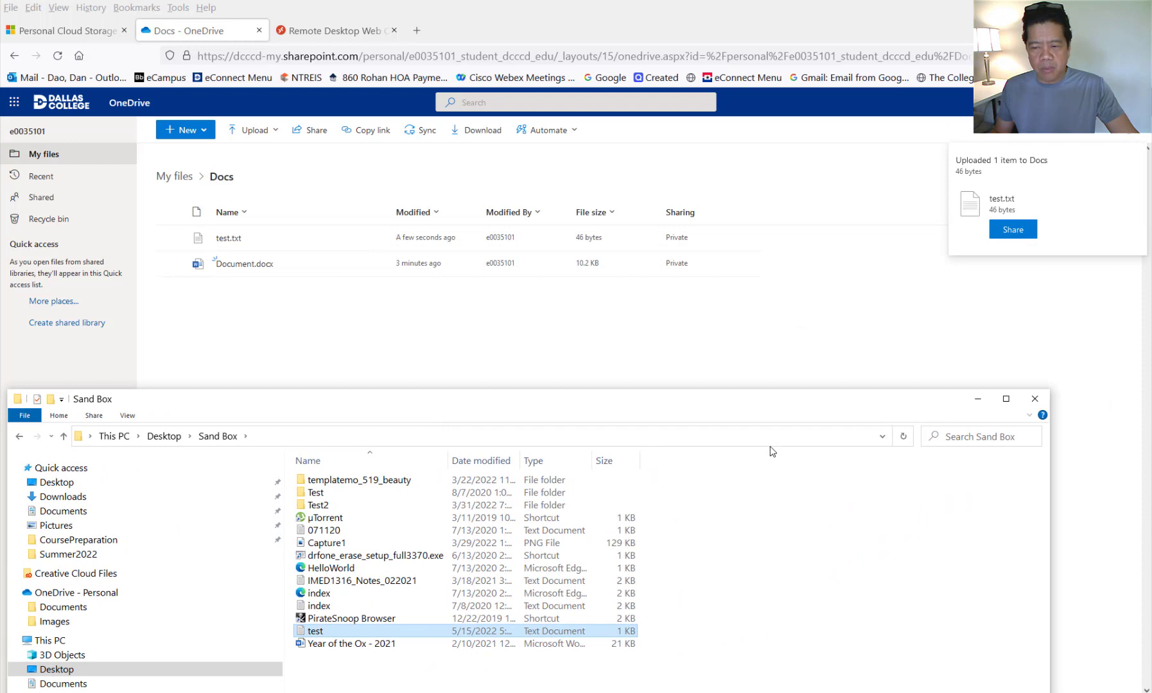
- Reopen Docs from My files to confirm Document.docx and test.txt, then switch to the remote desktop tab
click(977, 398)
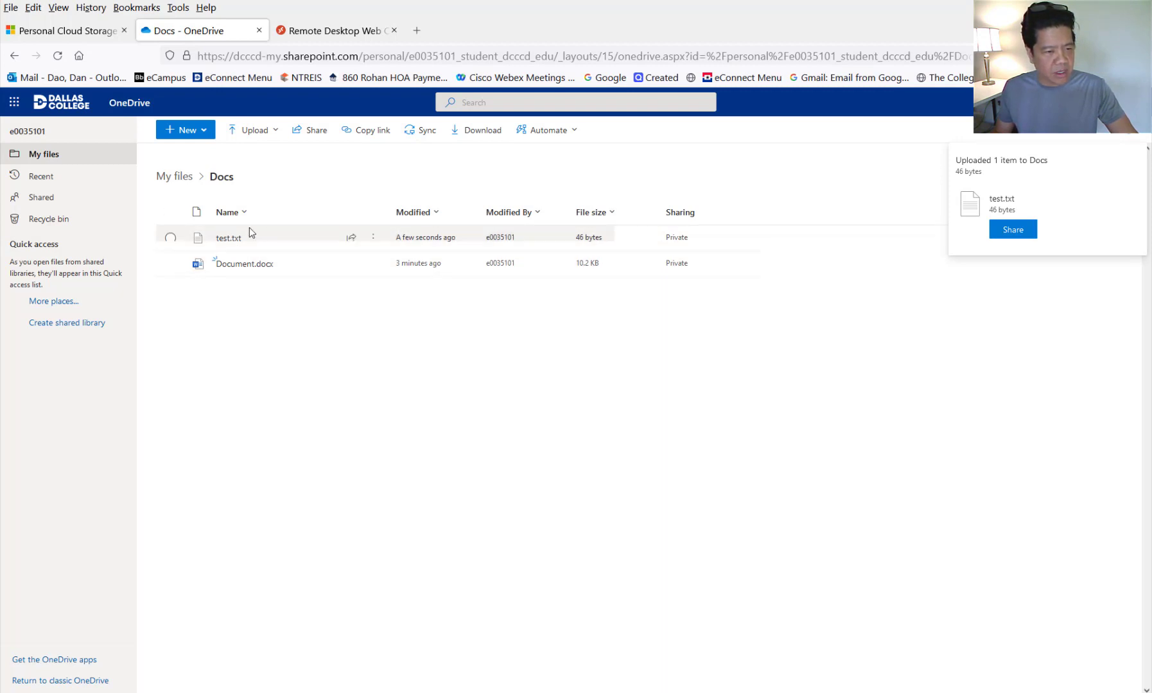
click(182, 178)
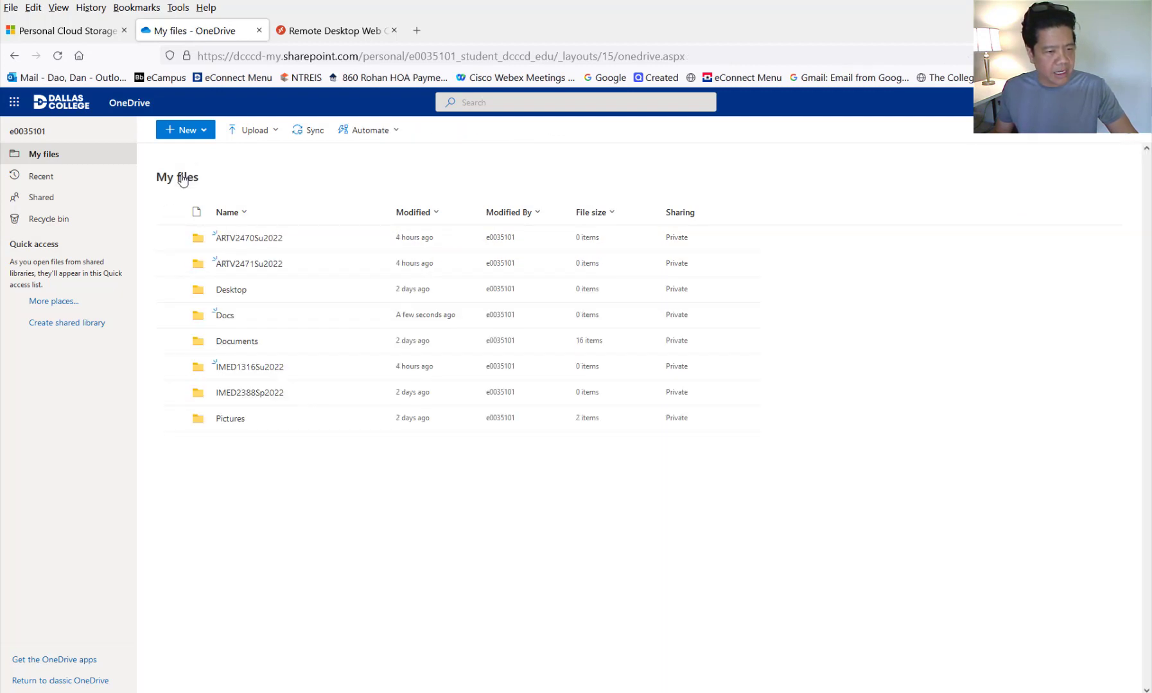
click(226, 315)
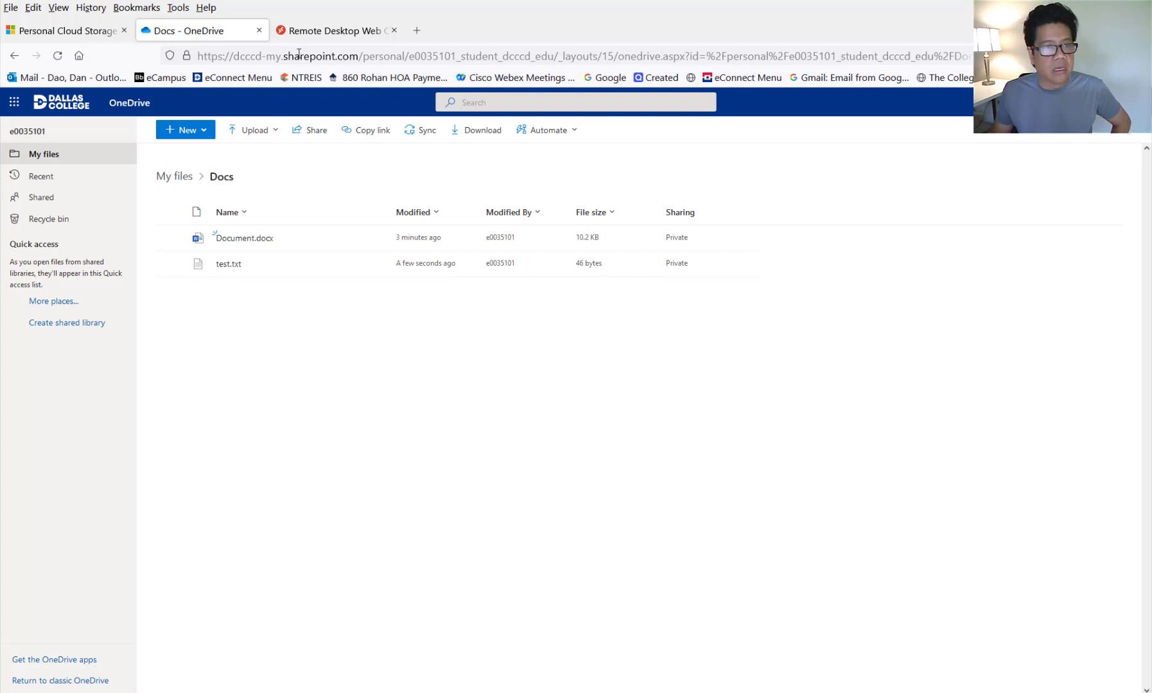
click(314, 35)
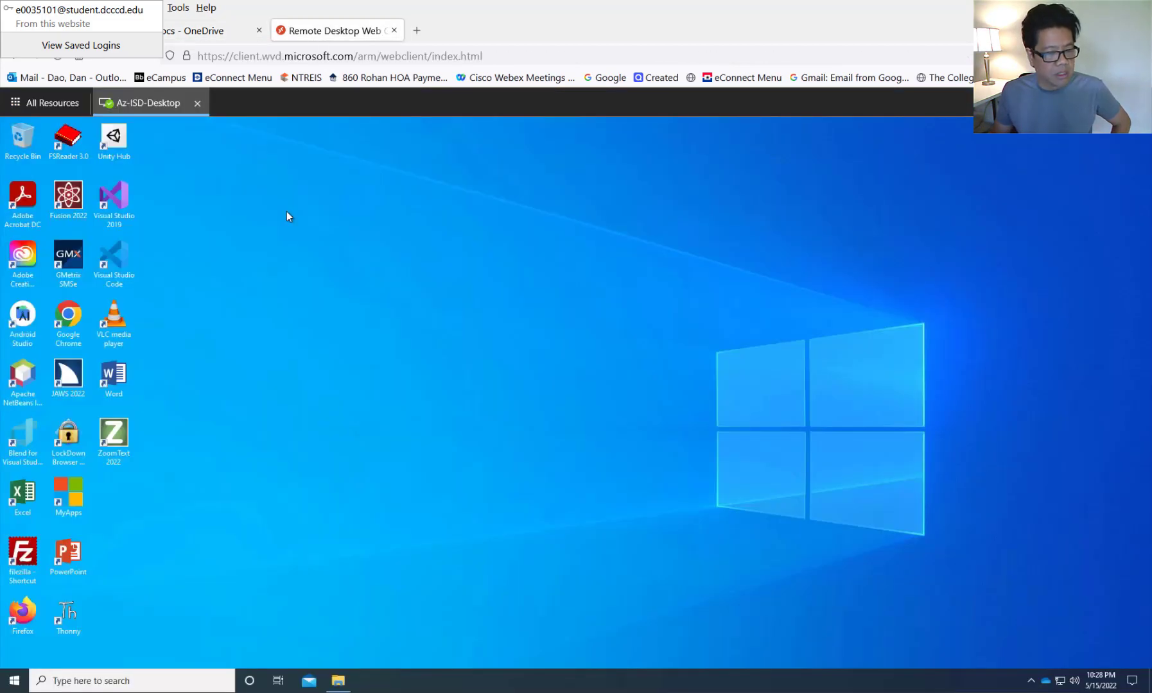
- Open the remote desktop's OneDrive Docs folder and open test.txt in Notepad
click(346, 425)
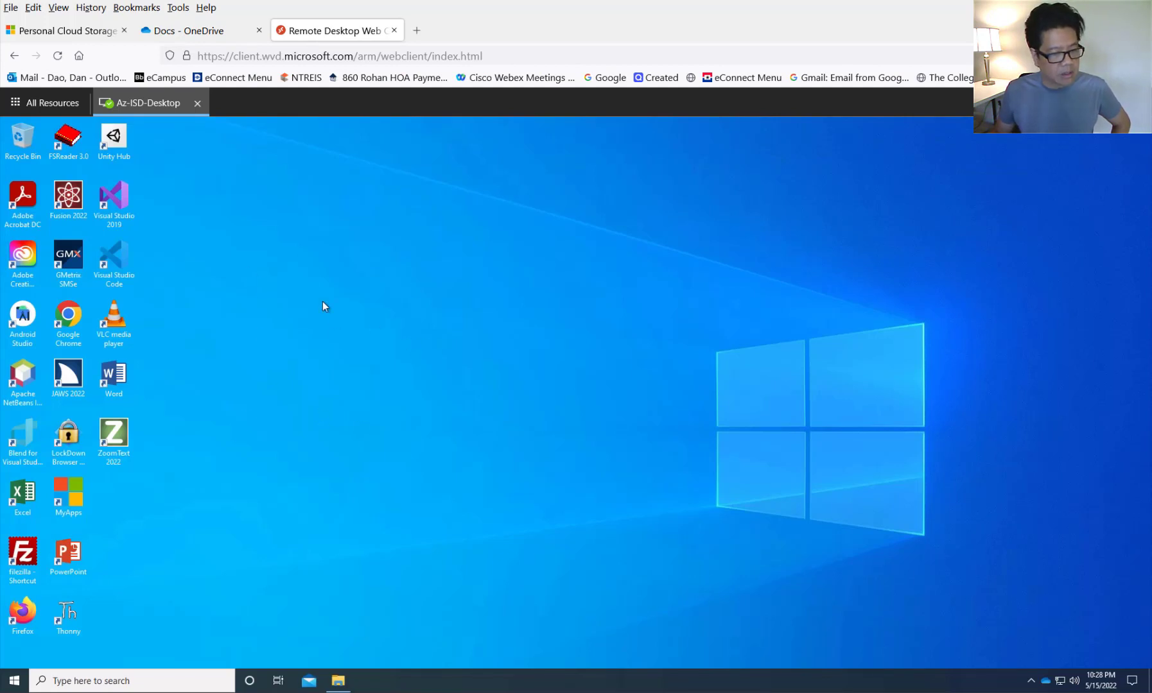
click(14, 682)
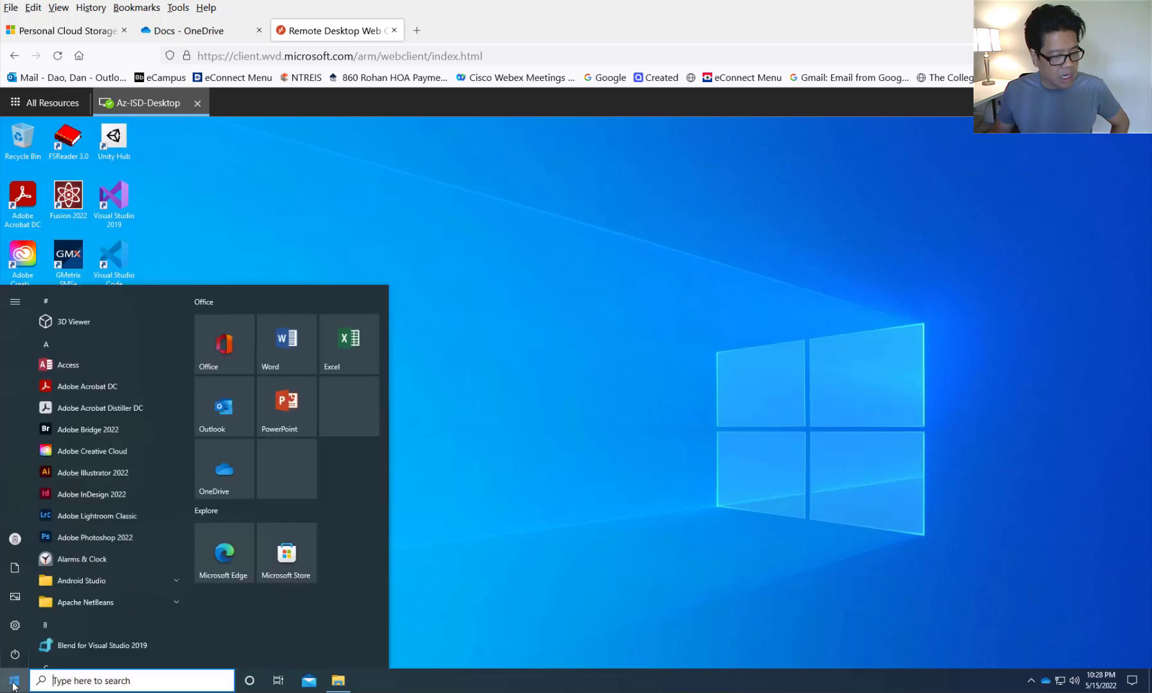
click(211, 470)
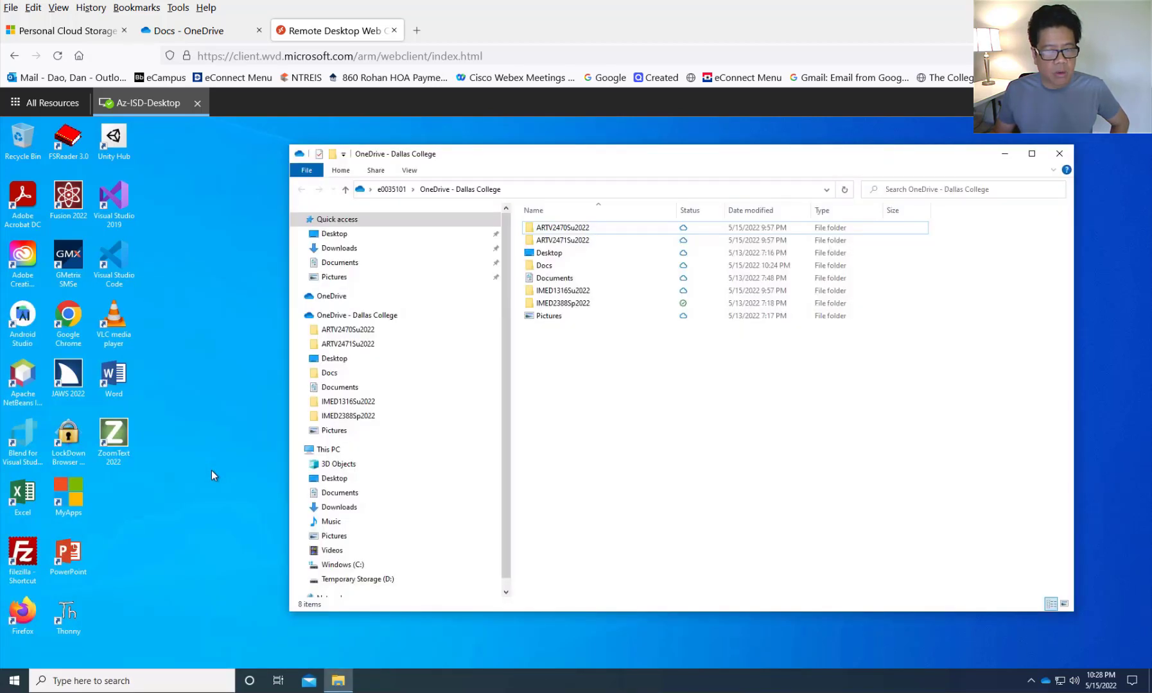
double_click(548, 270)
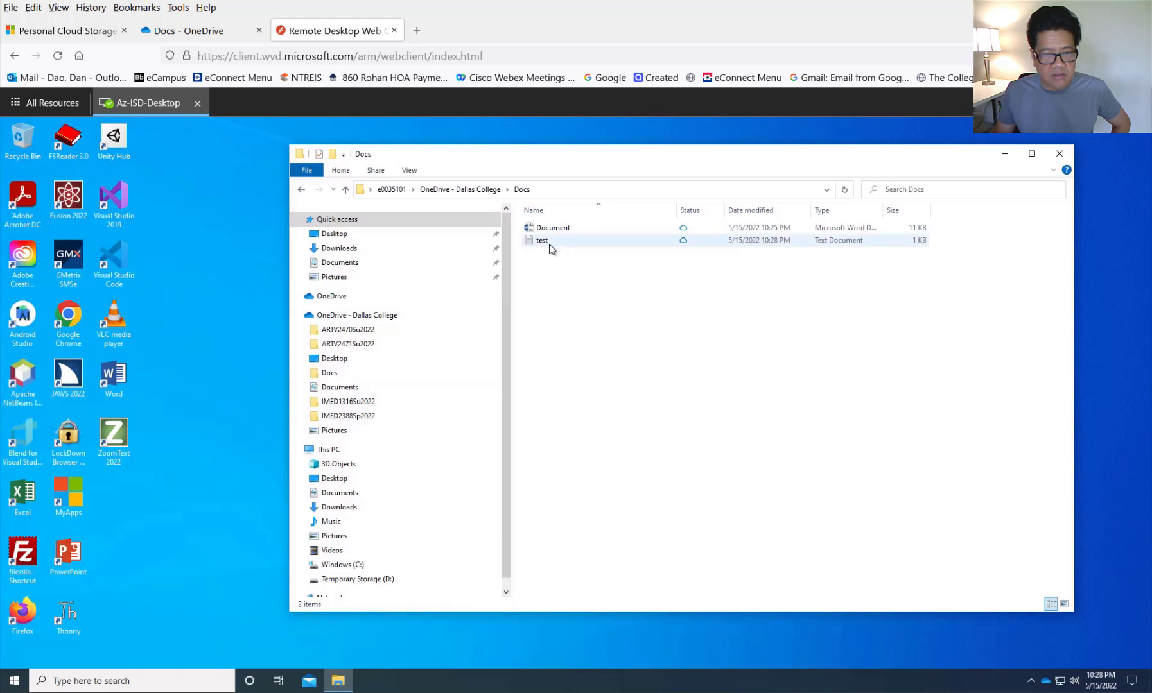
double_click(549, 243)
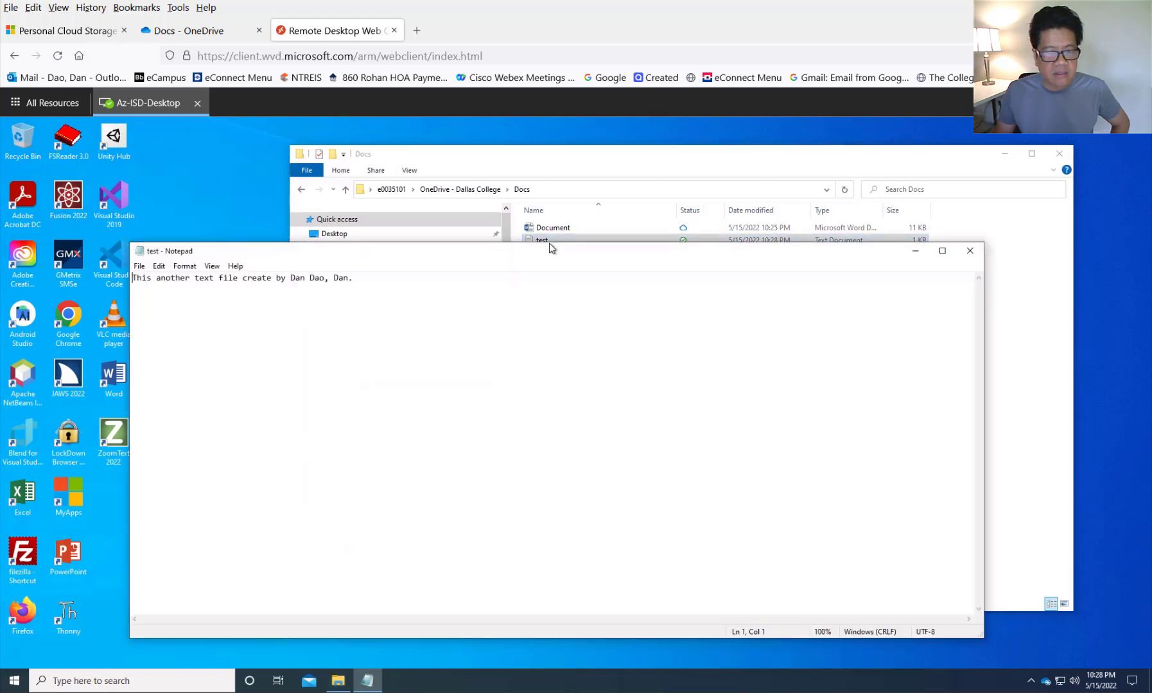
drag(533, 258, 606, 282)
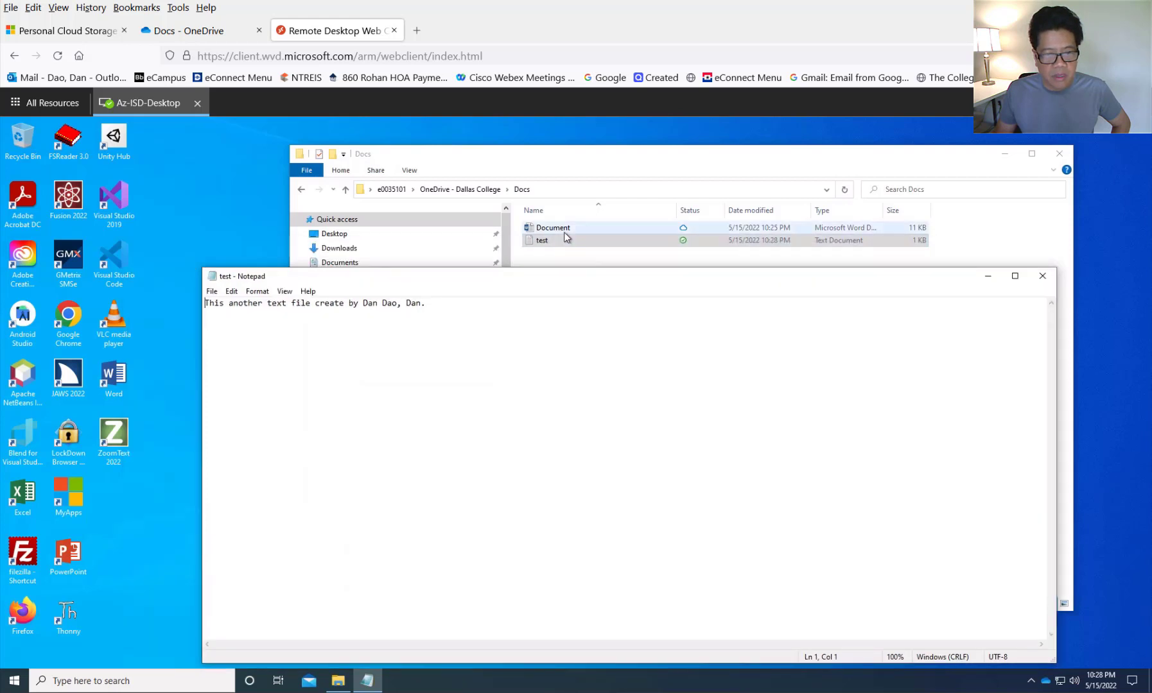
- Open Document in Word from the synced Docs folder, dismiss the privacy notice, and close Word
double_click(564, 233)
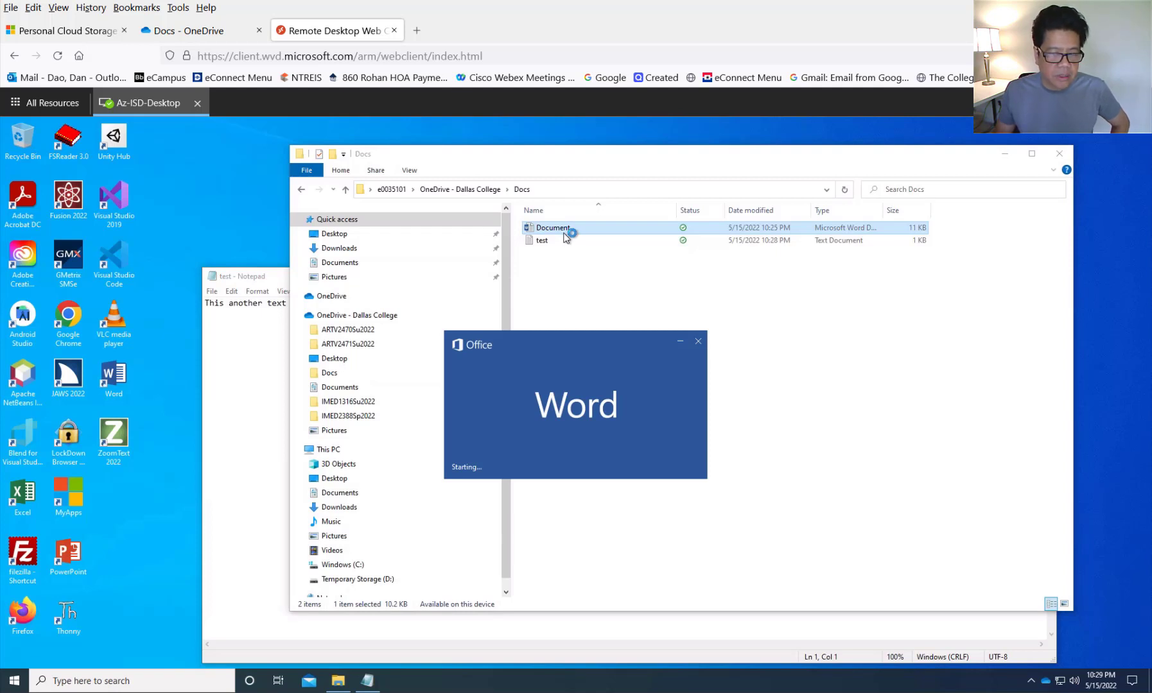
double_click(564, 242)
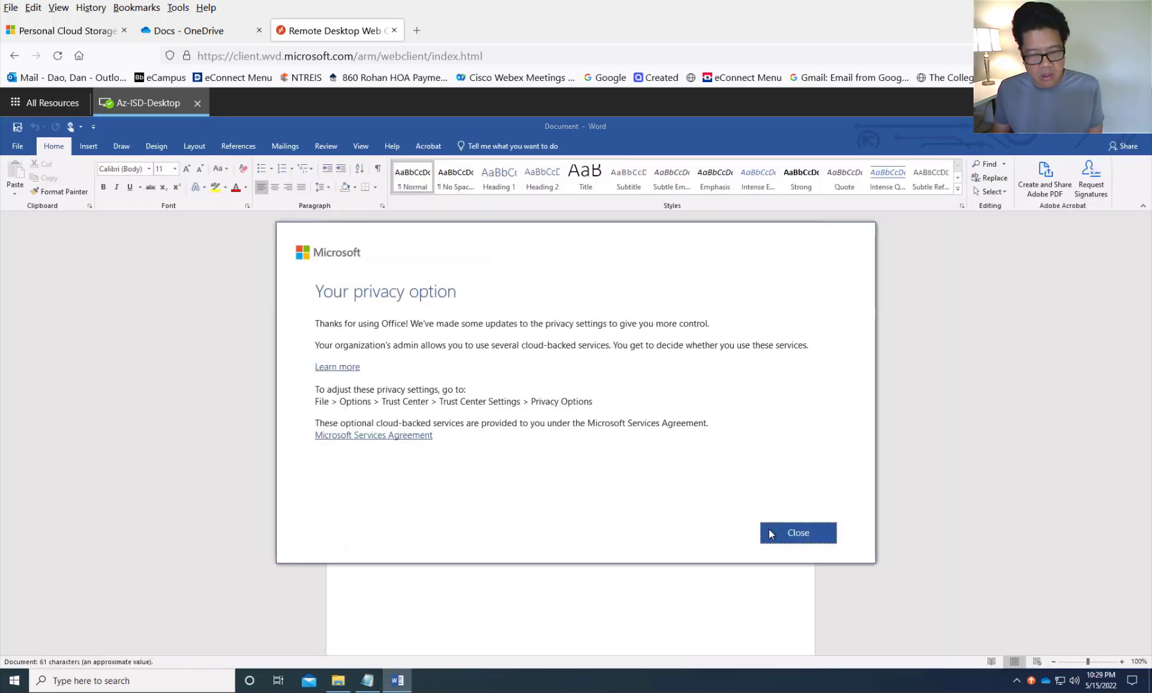
click(770, 534)
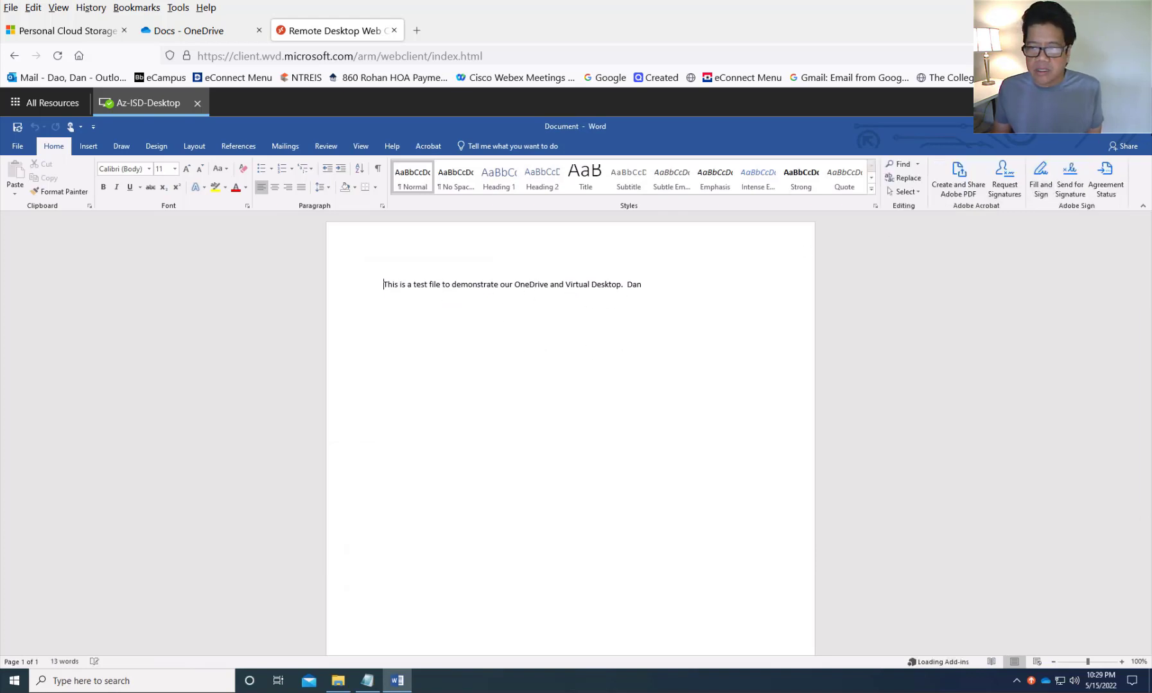
click(1141, 132)
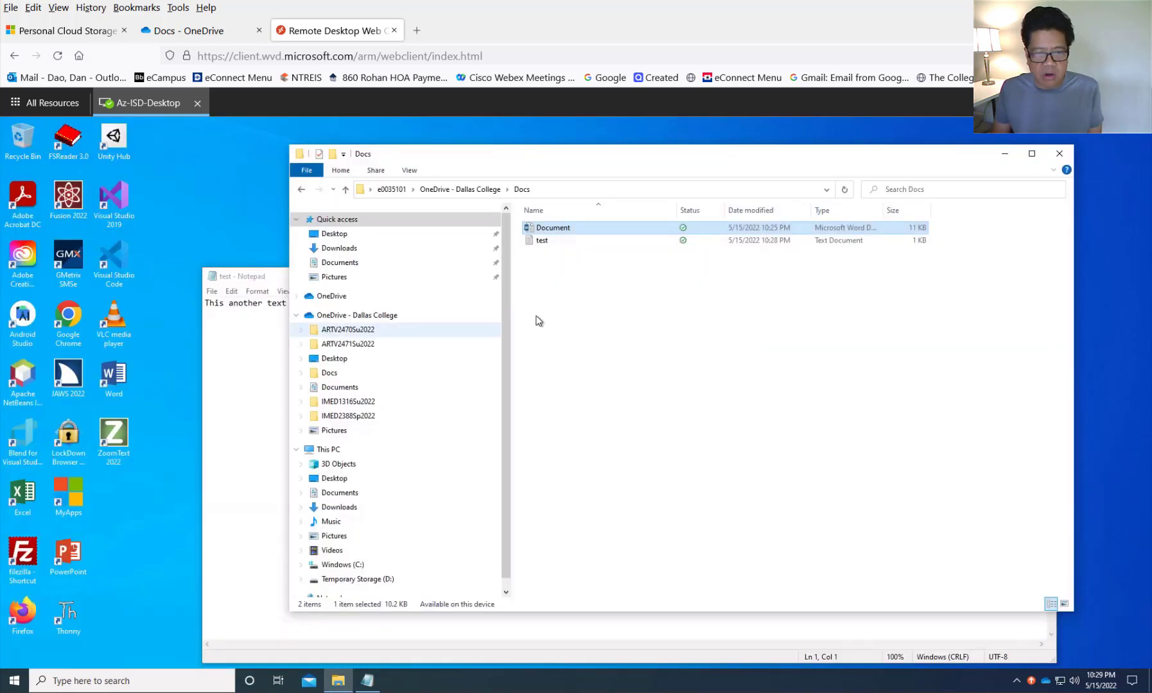
- Go up to OneDrive - Dallas College and open its Docs folder
click(476, 191)
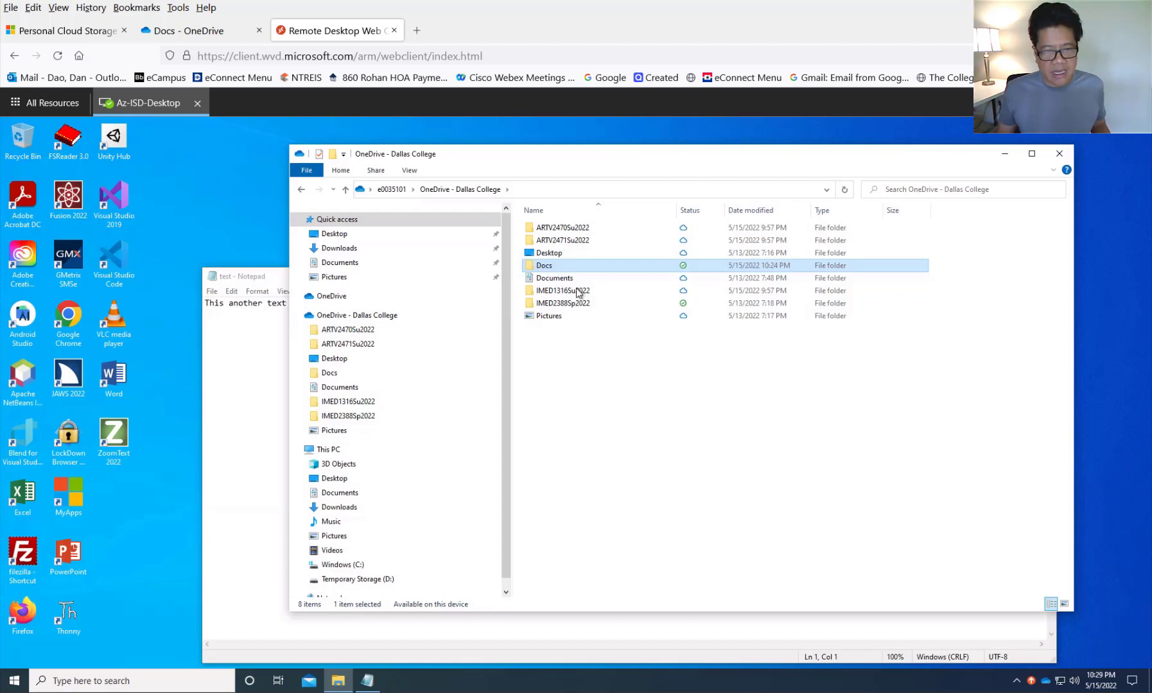
click(558, 267)
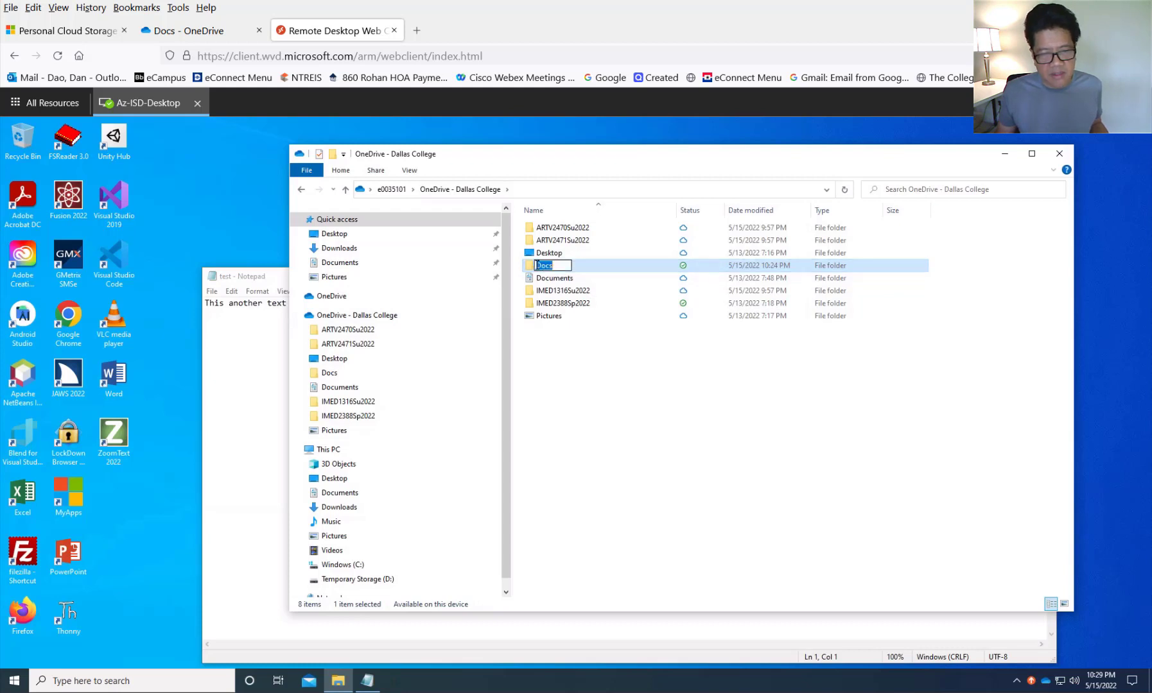
double_click(530, 269)
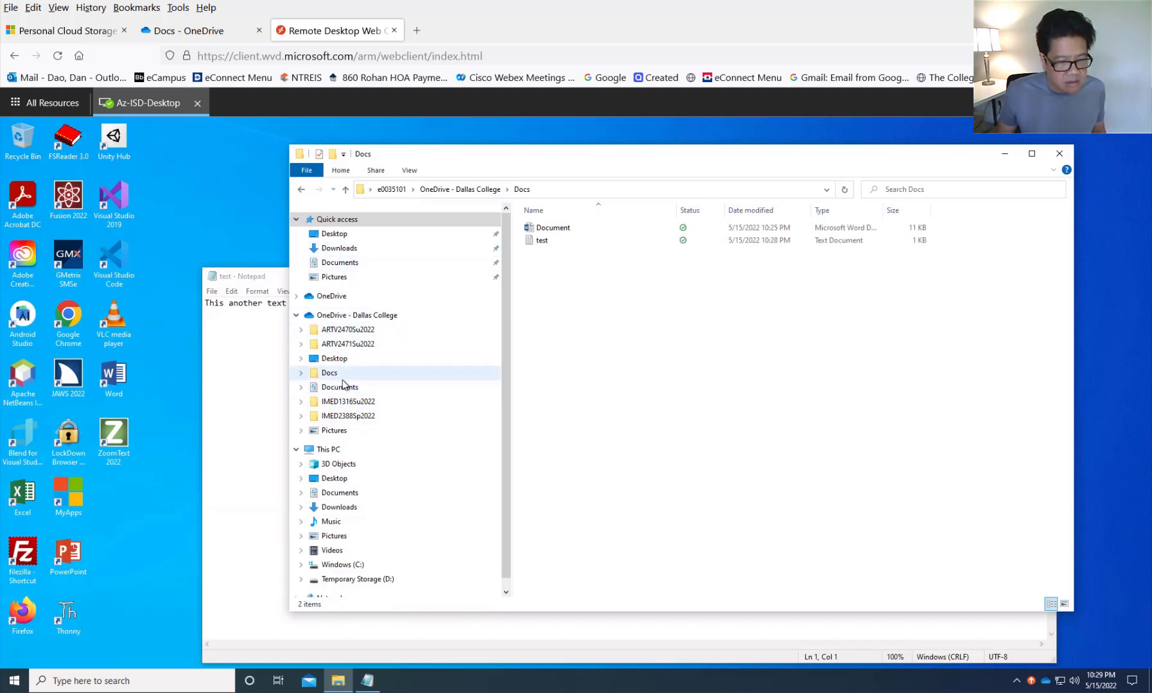
- Browse the local Pictures folder's Camera Roll and empty Screenshots subfolders
click(336, 536)
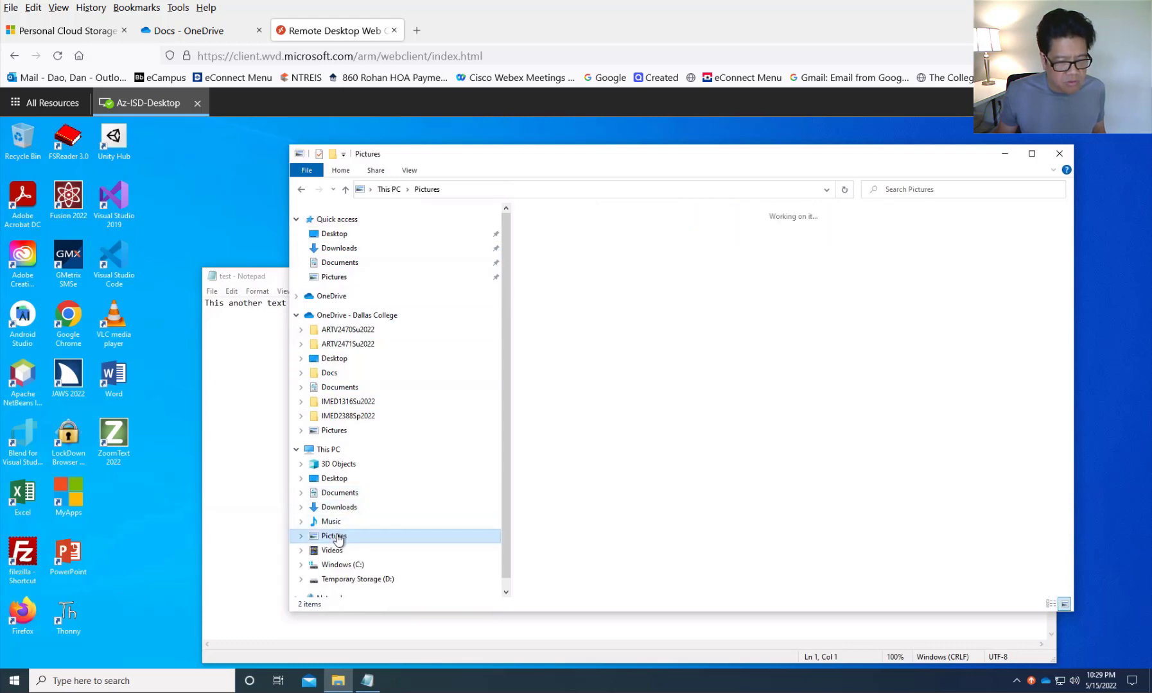
click(300, 535)
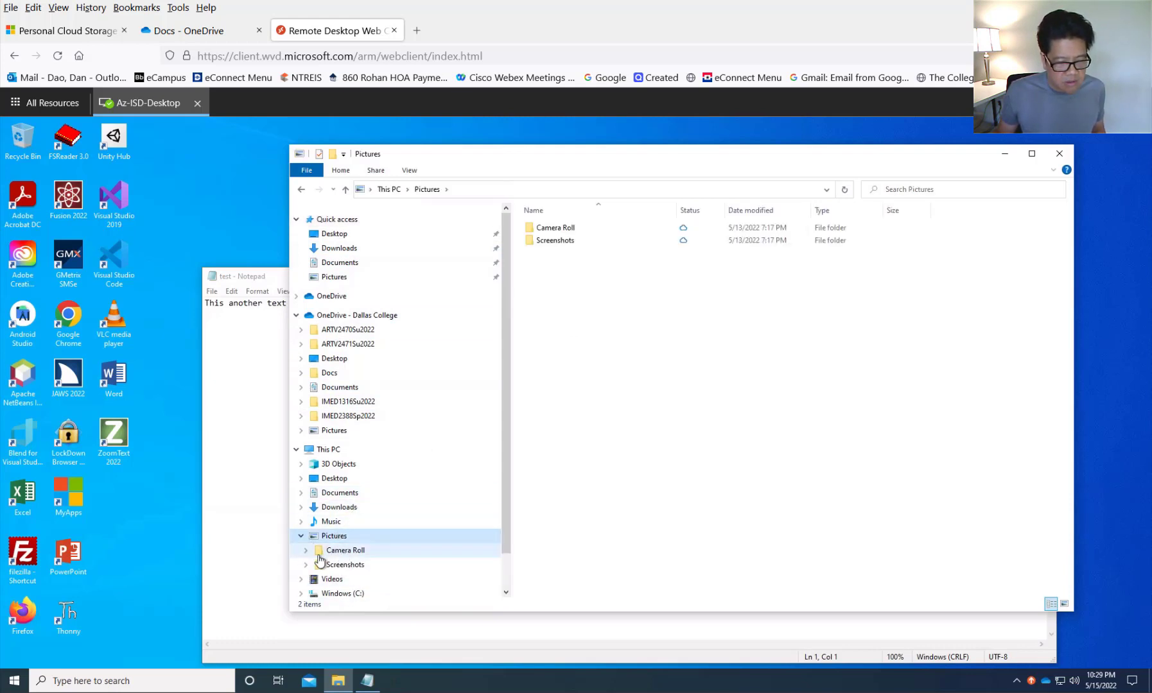
click(348, 551)
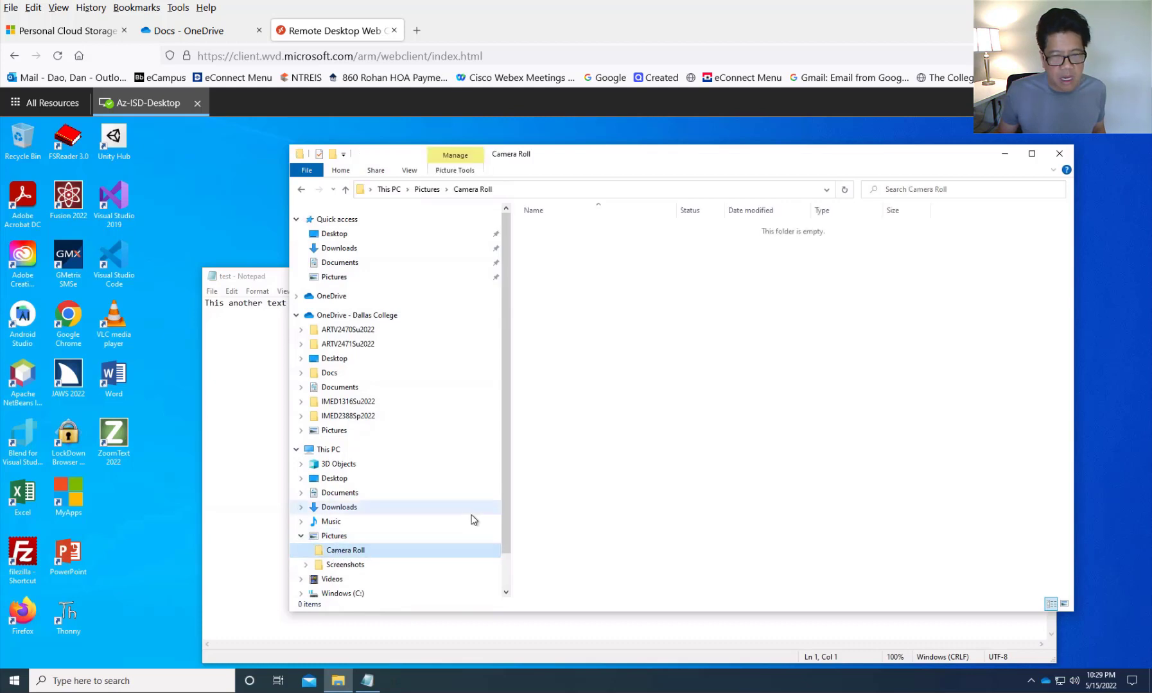
scroll(387, 514, down, 2)
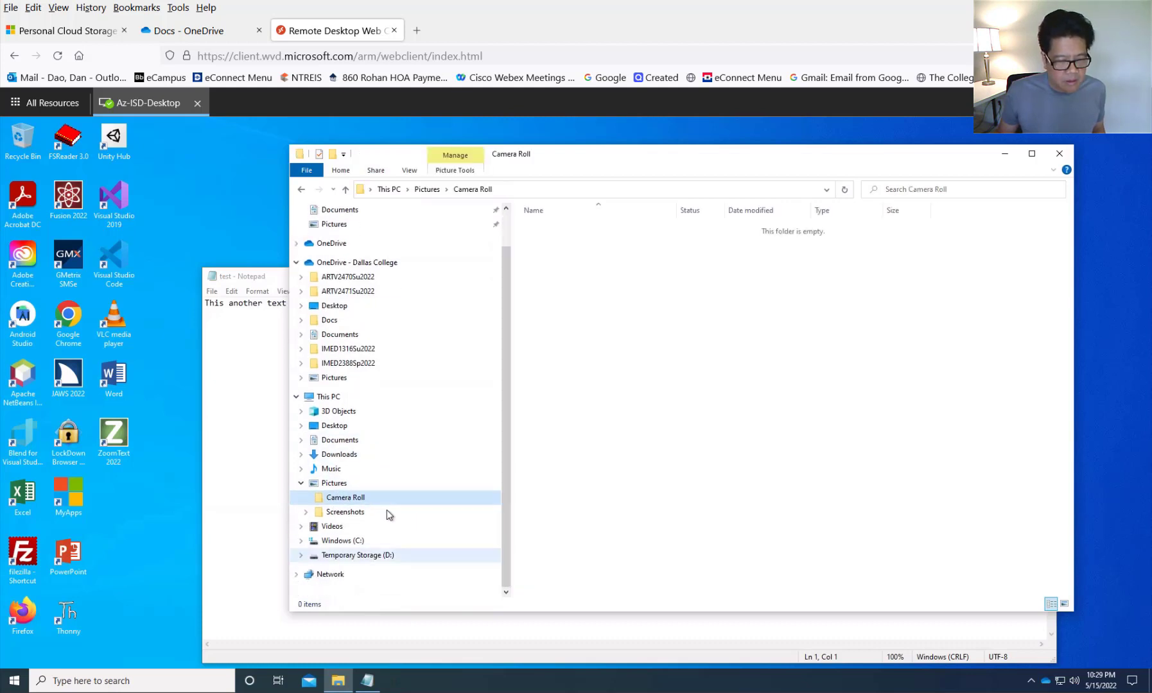
click(354, 513)
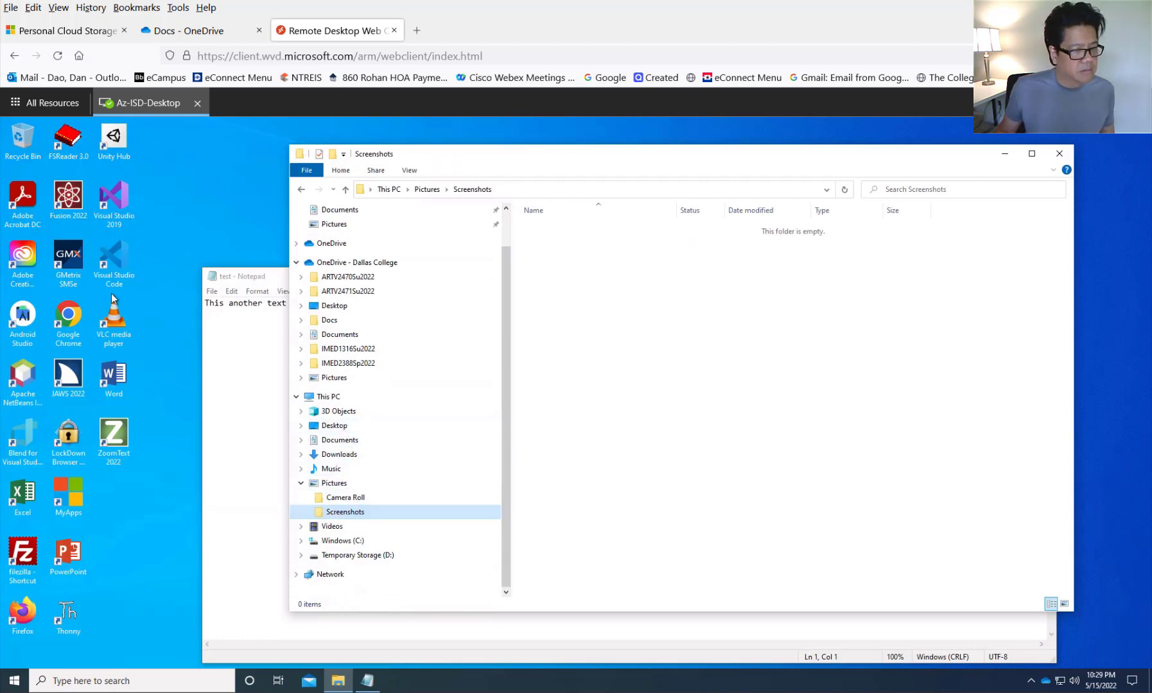
- Go back to OneDrive Docs via Quick access Documents, showing Document and test
click(170, 253)
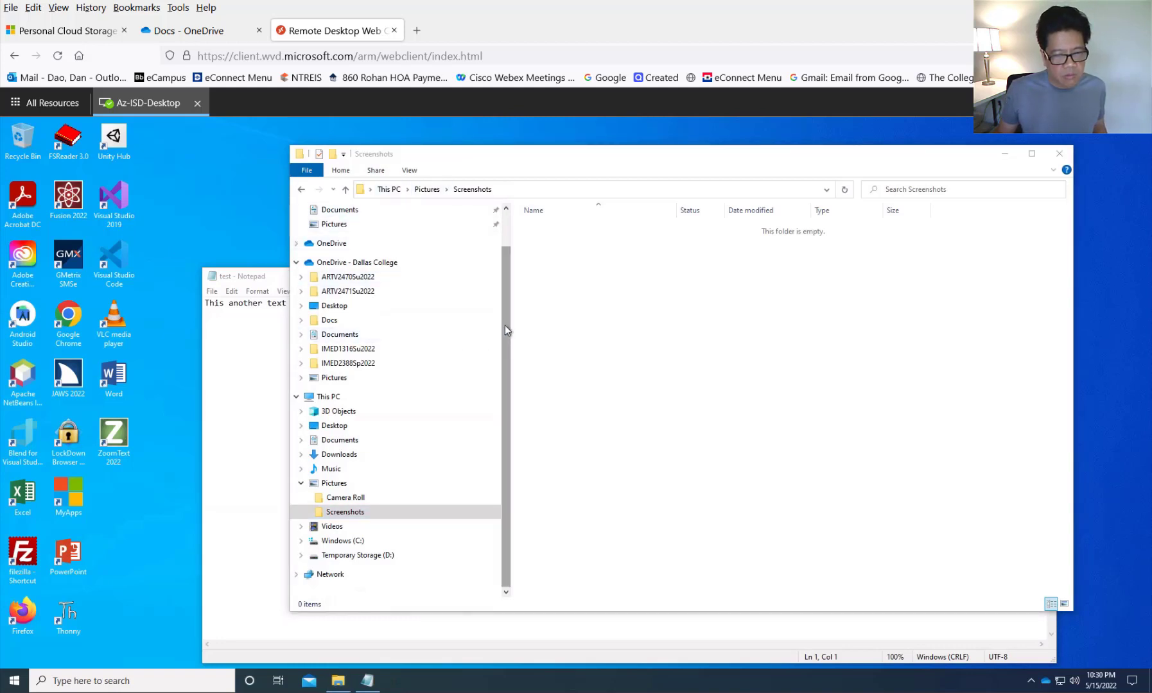
drag(505, 325, 505, 291)
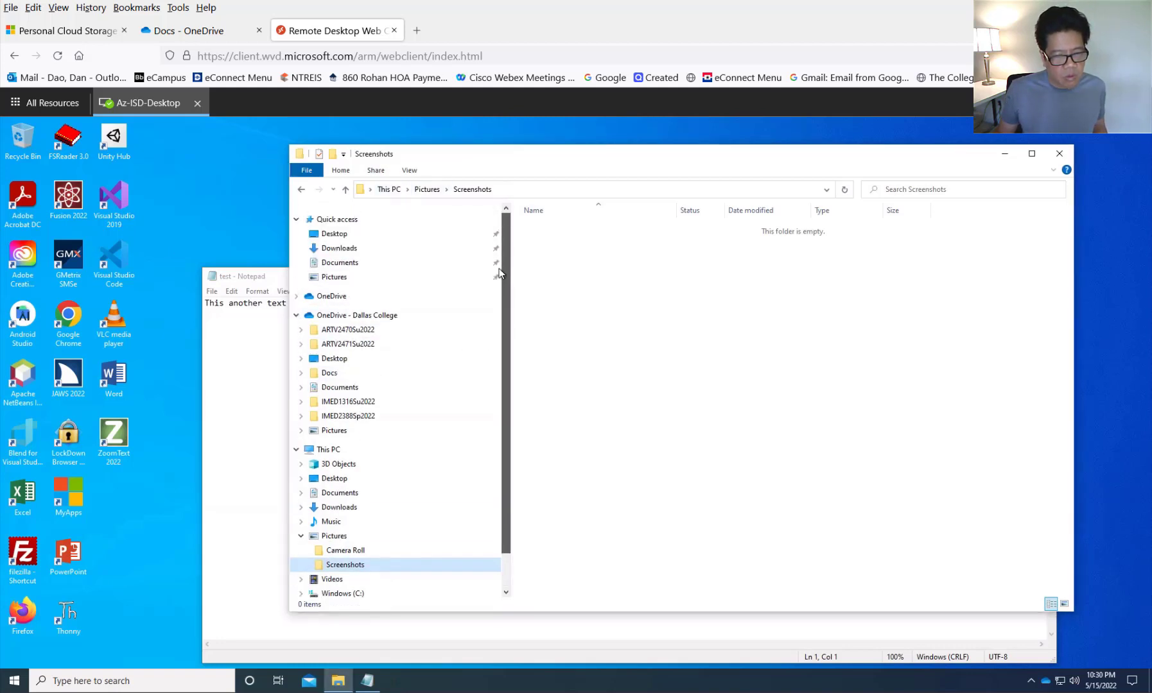
click(352, 264)
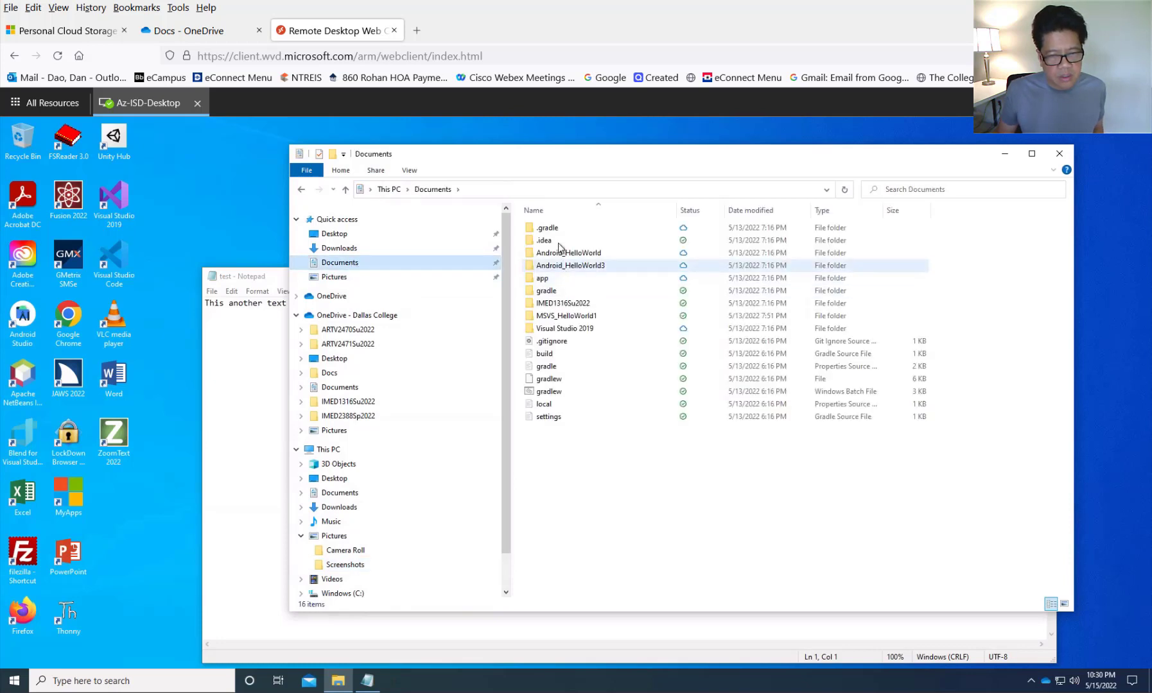
click(353, 377)
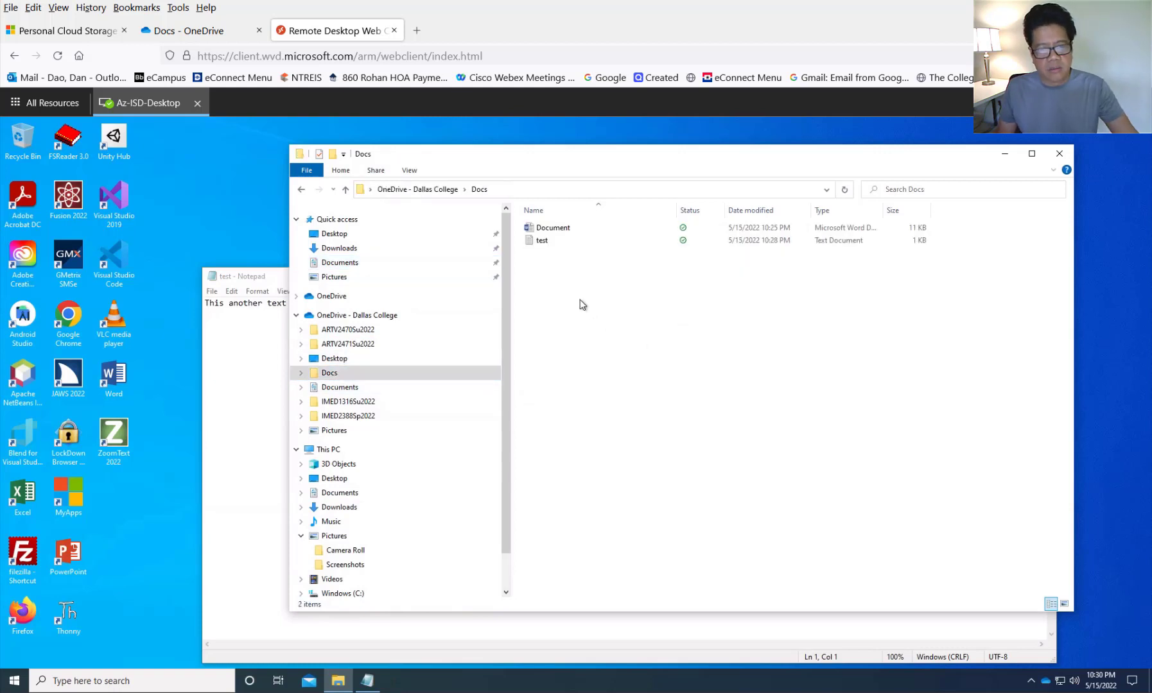
- Create a new text document in Docs named test2_CreateVirtual.txt
right_click(563, 287)
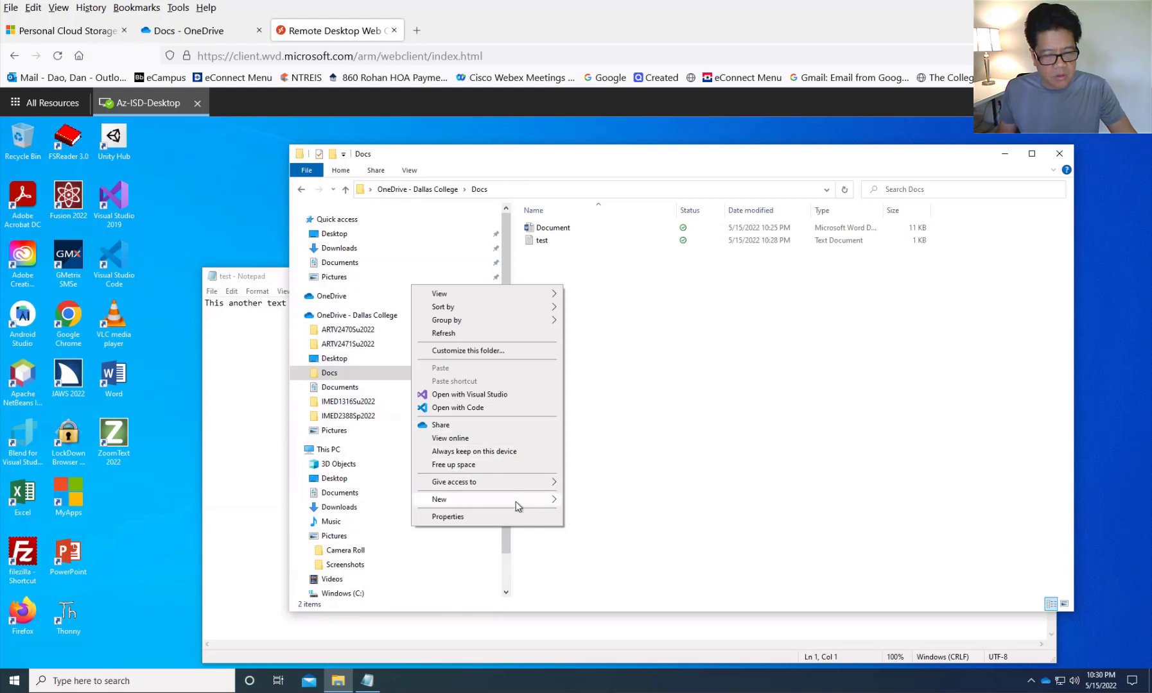
mouse_move(516, 501)
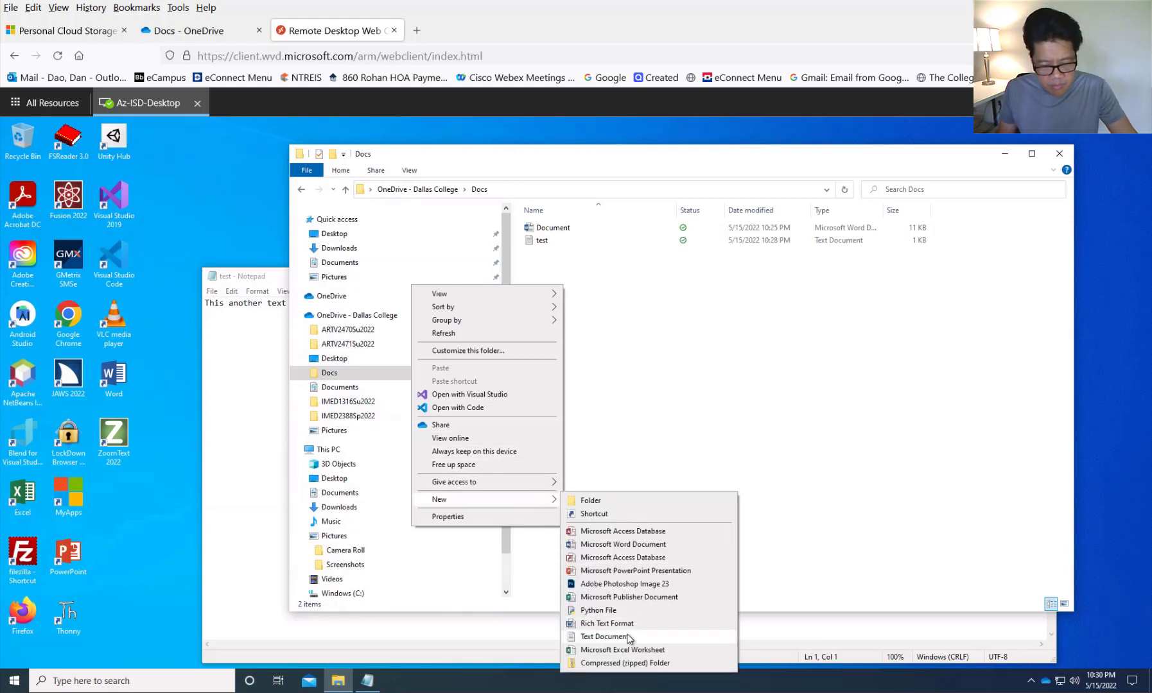
click(604, 637)
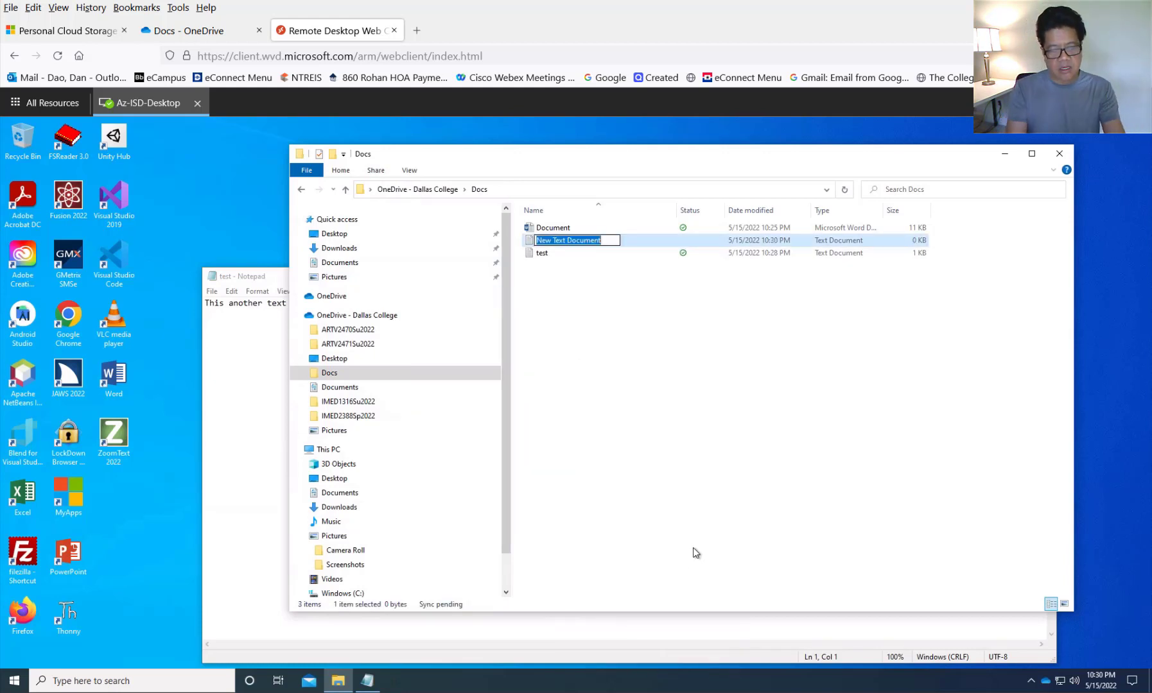
text(test2_From)
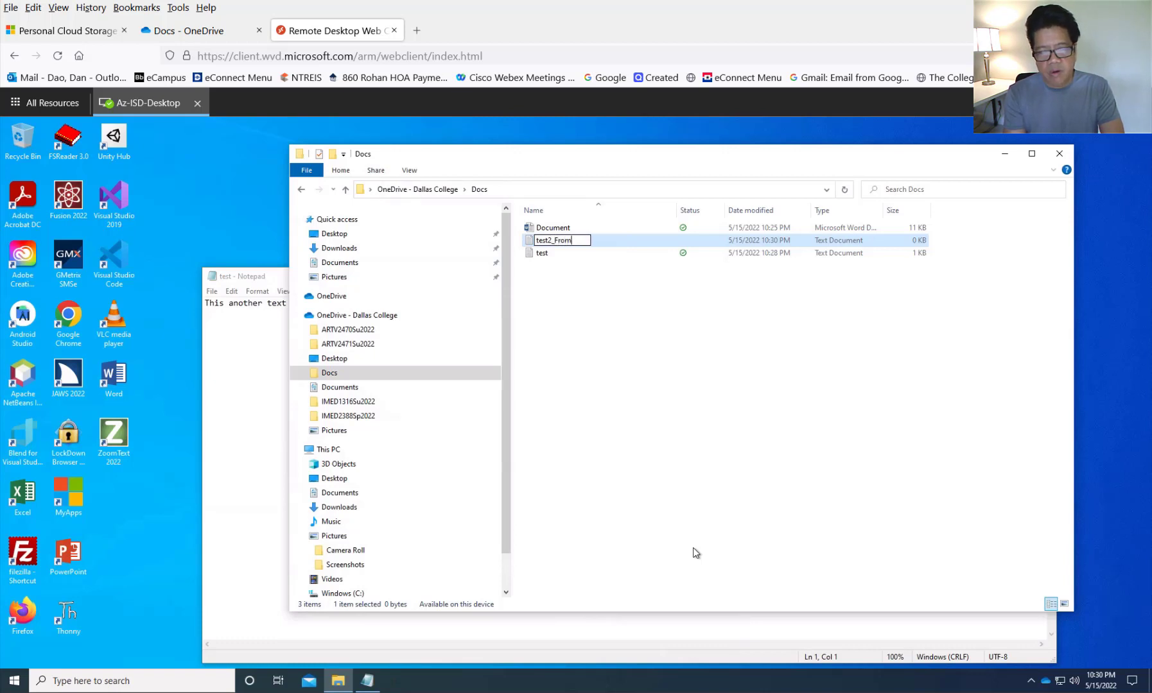
key(BackSpace)
key(BackSpace)
key(BackSpace)
key(BackSpace)
text(C)
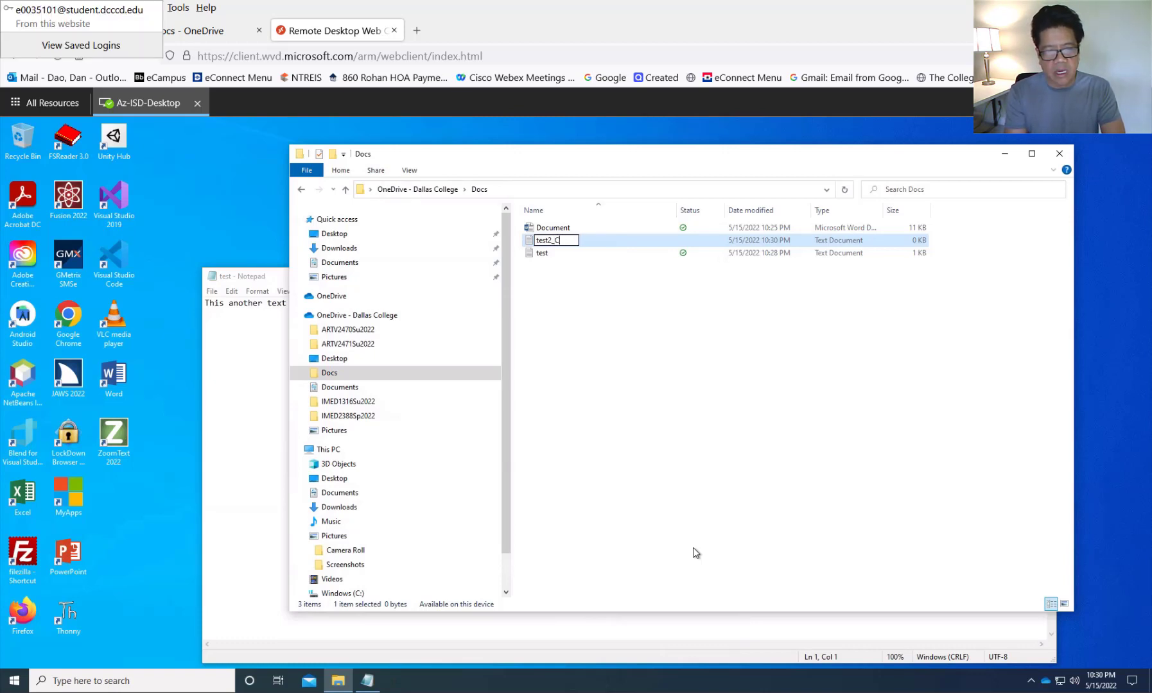
text(reateVirtual)
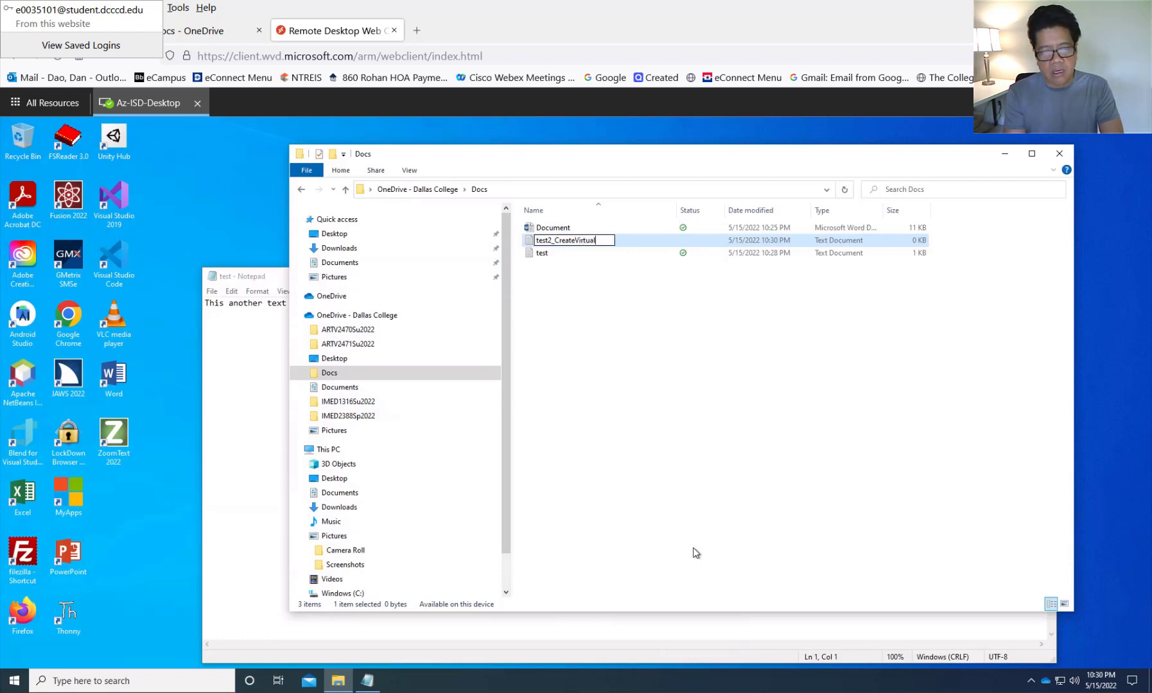
text(.txt)
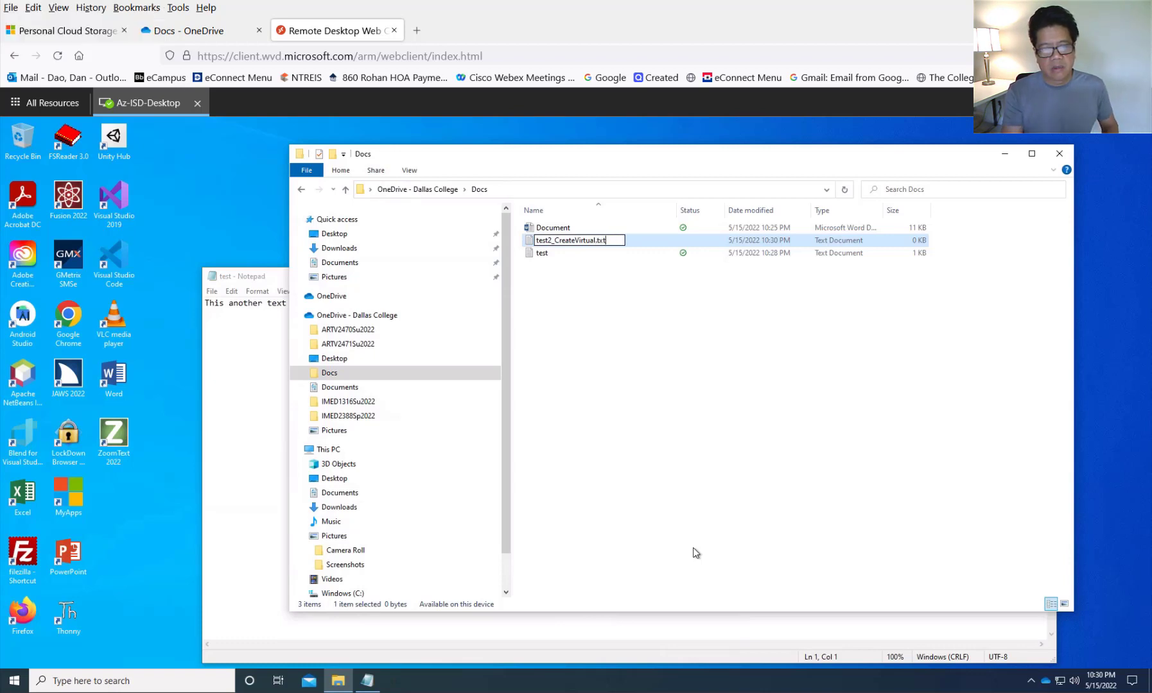
key(Return)
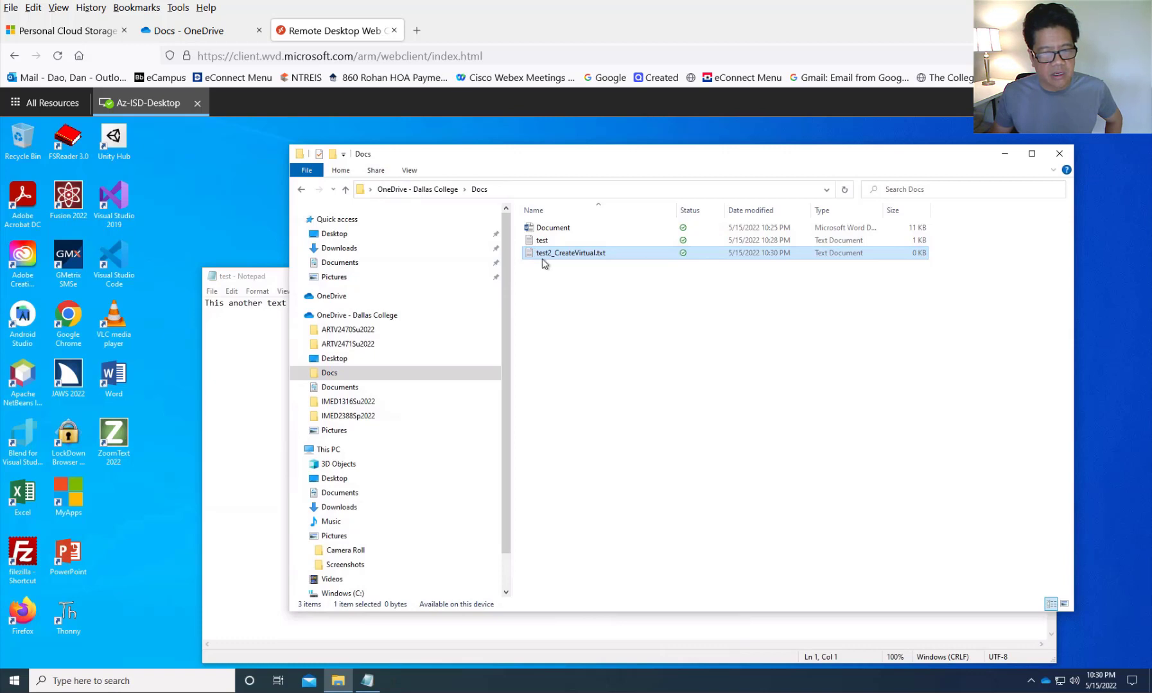
- Rename the file to remove the doubled extension, leaving test2_CreateVirtual
right_click(599, 255)
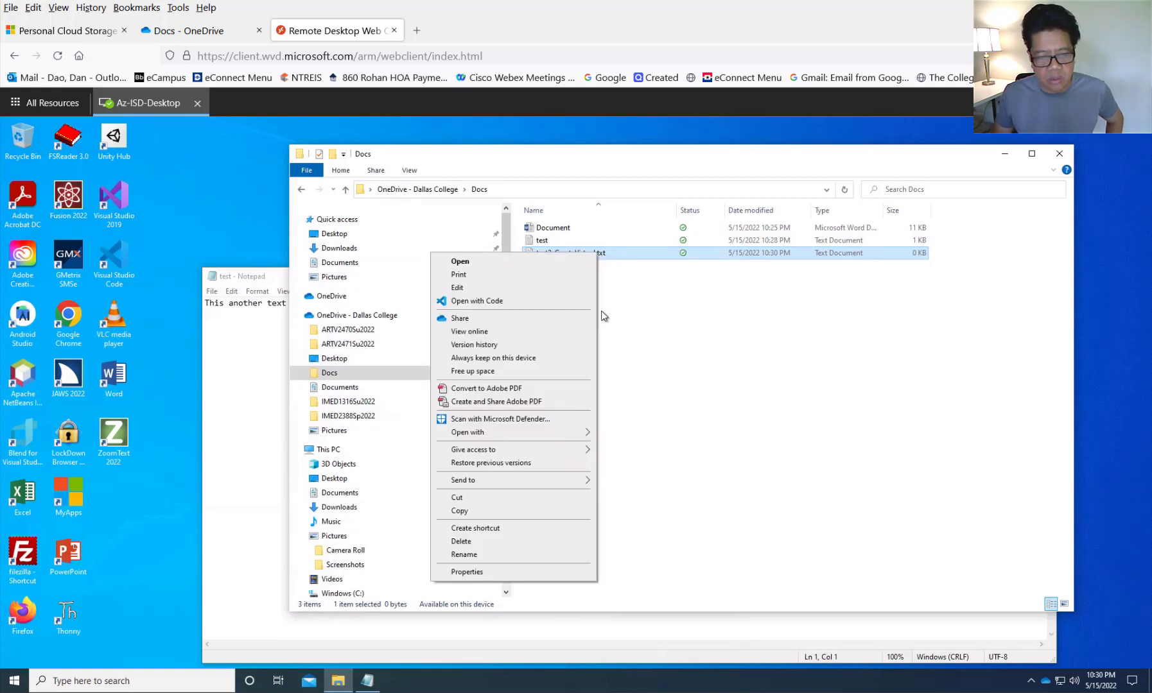
click(528, 555)
click(620, 255)
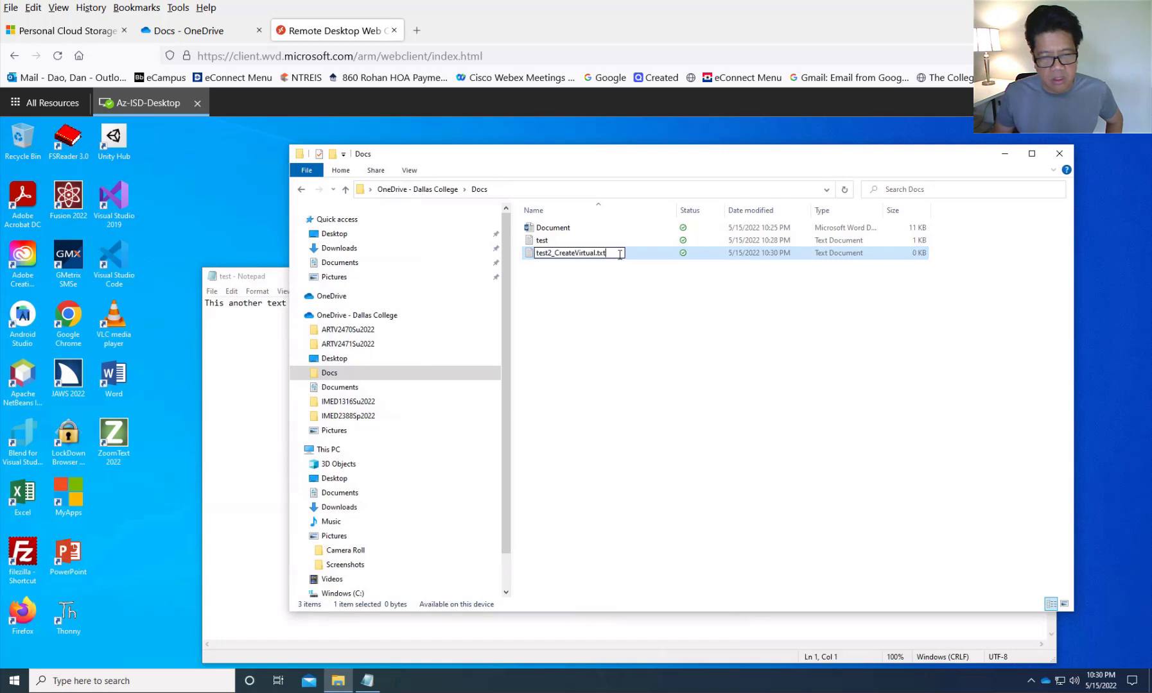
key(BackSpace)
key(BackSpace)
key(BackSpace)
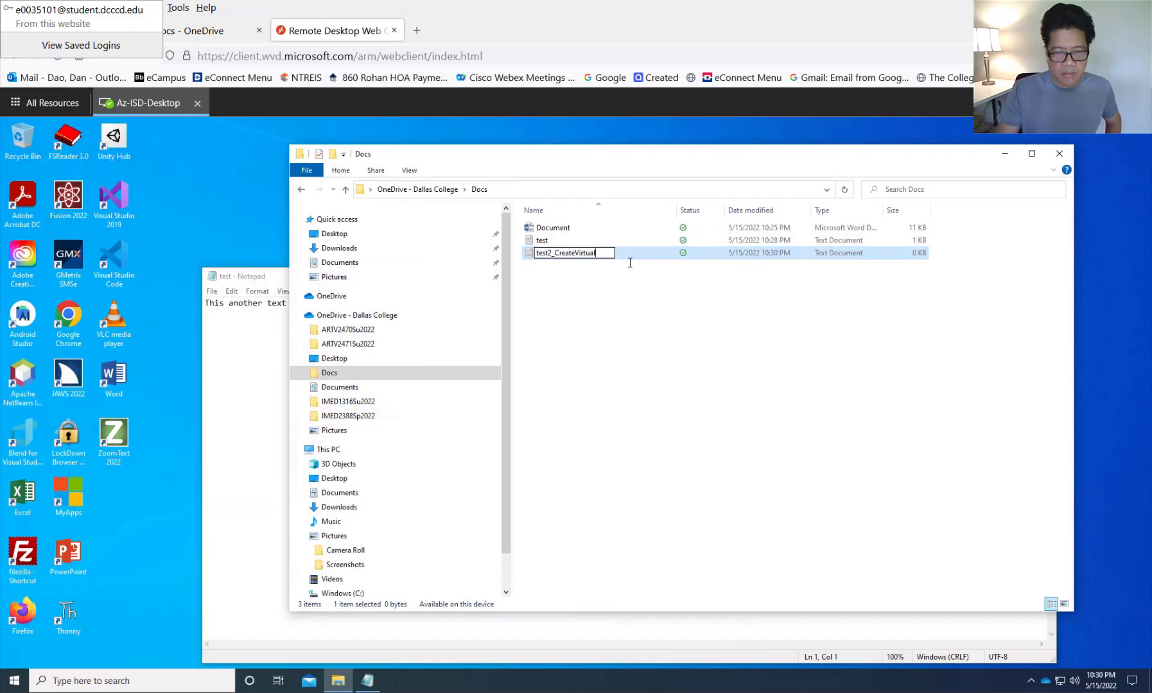
key(Return)
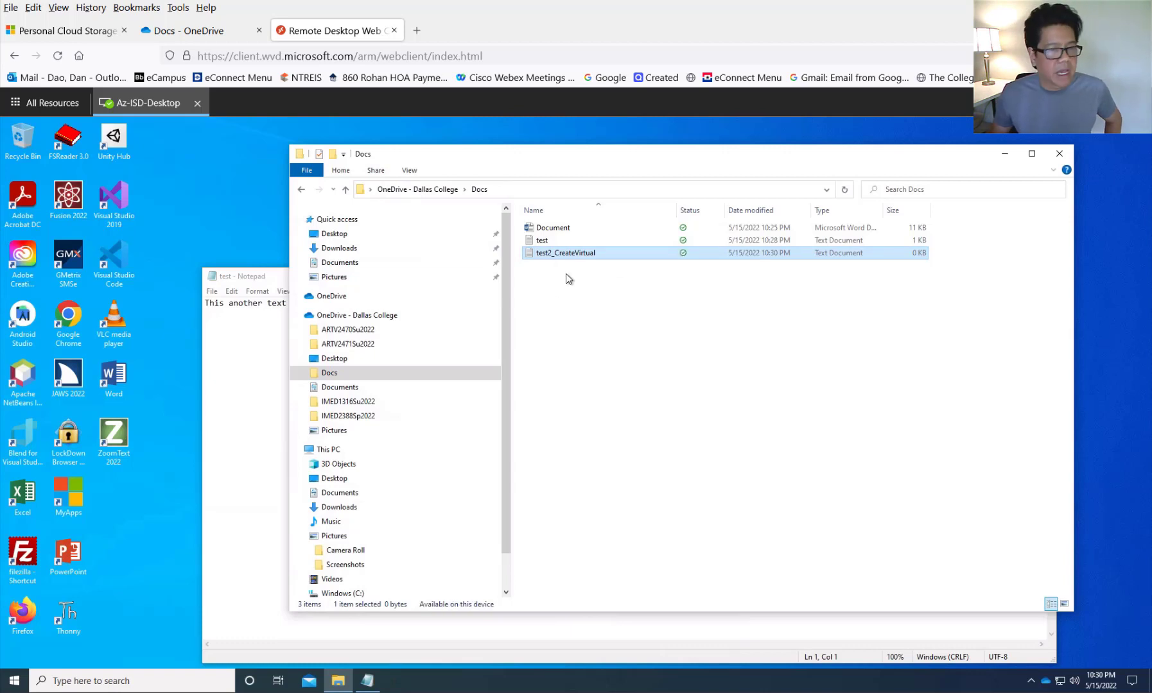
- Reload the OneDrive web Docs folder to show test2_CreateVirtual.txt and move the browser aside
click(201, 34)
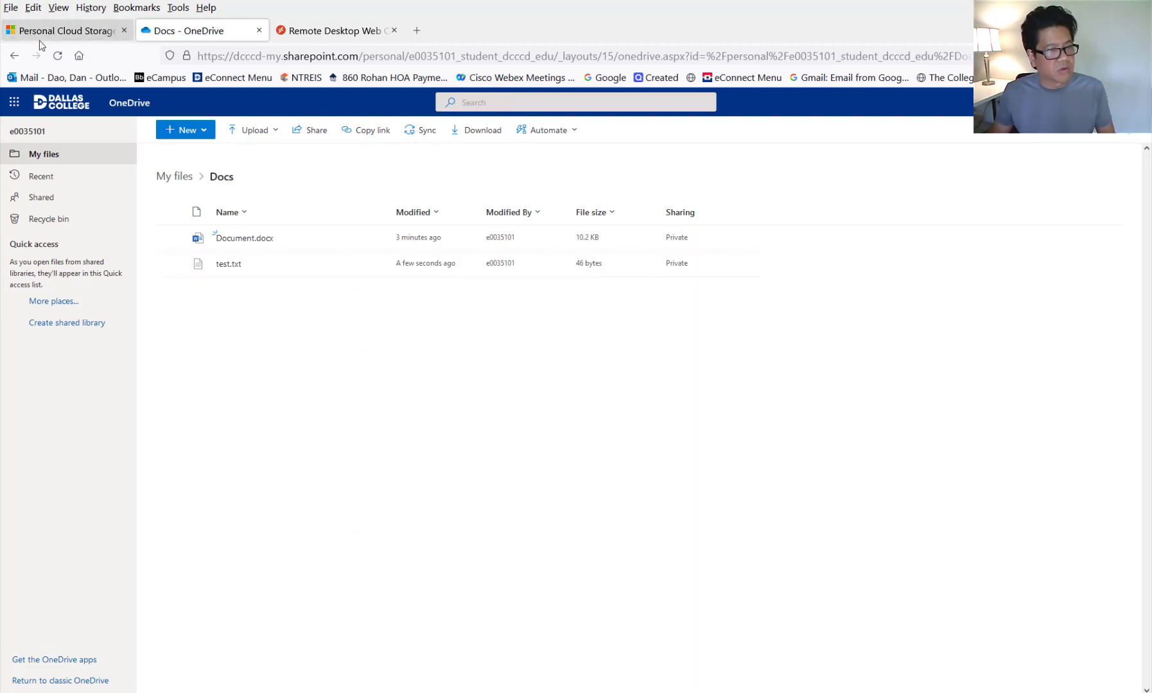
click(57, 56)
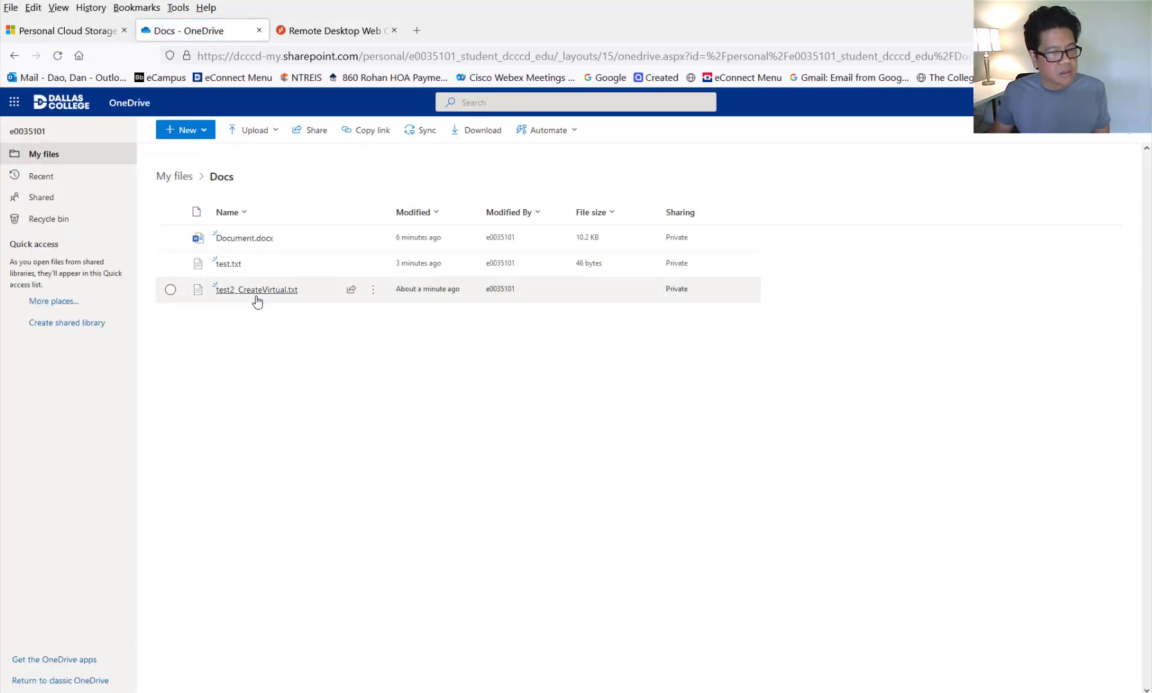
drag(540, 11, 614, 46)
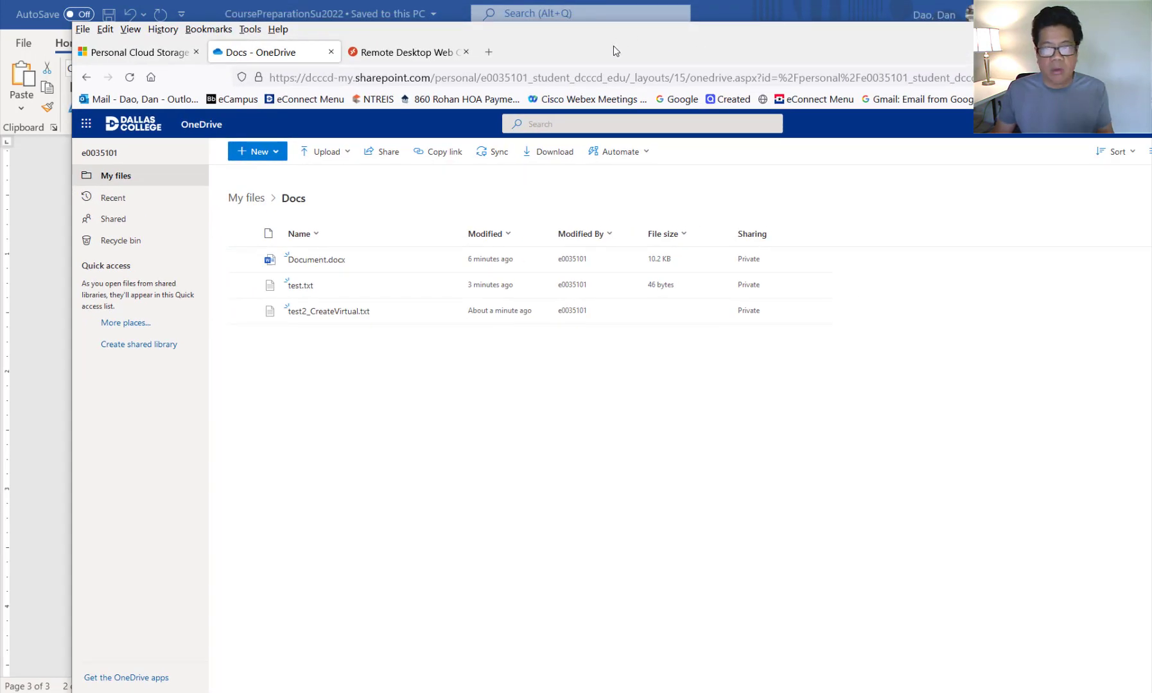
click(1114, 30)
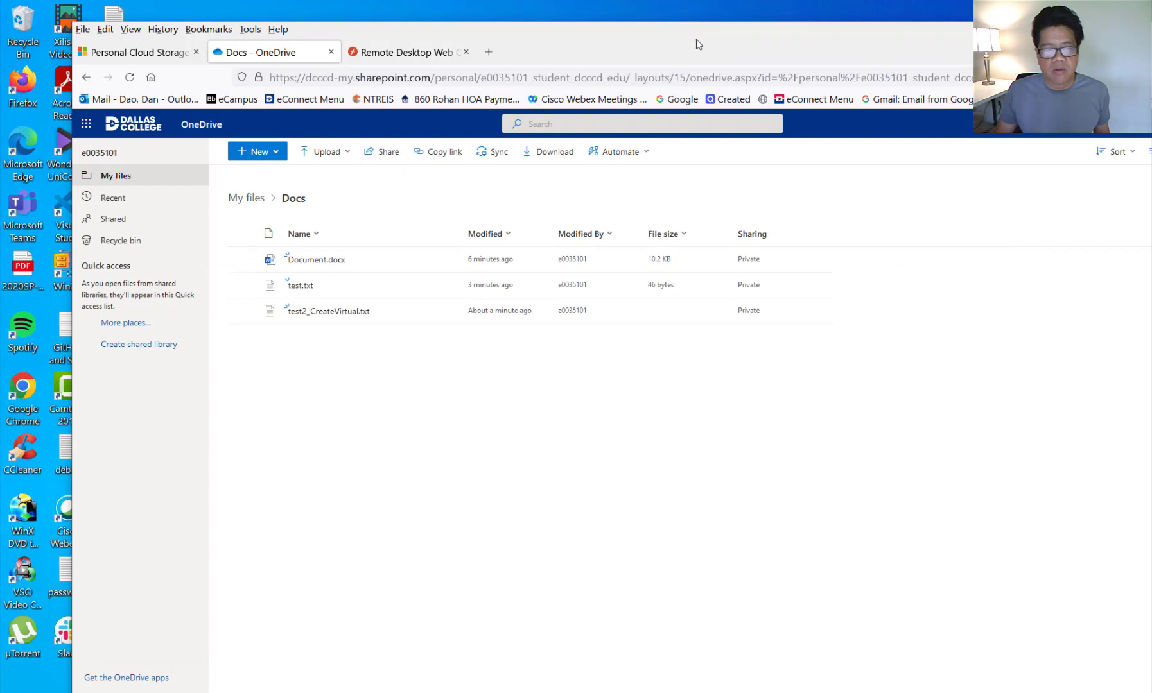
drag(696, 40, 1020, 30)
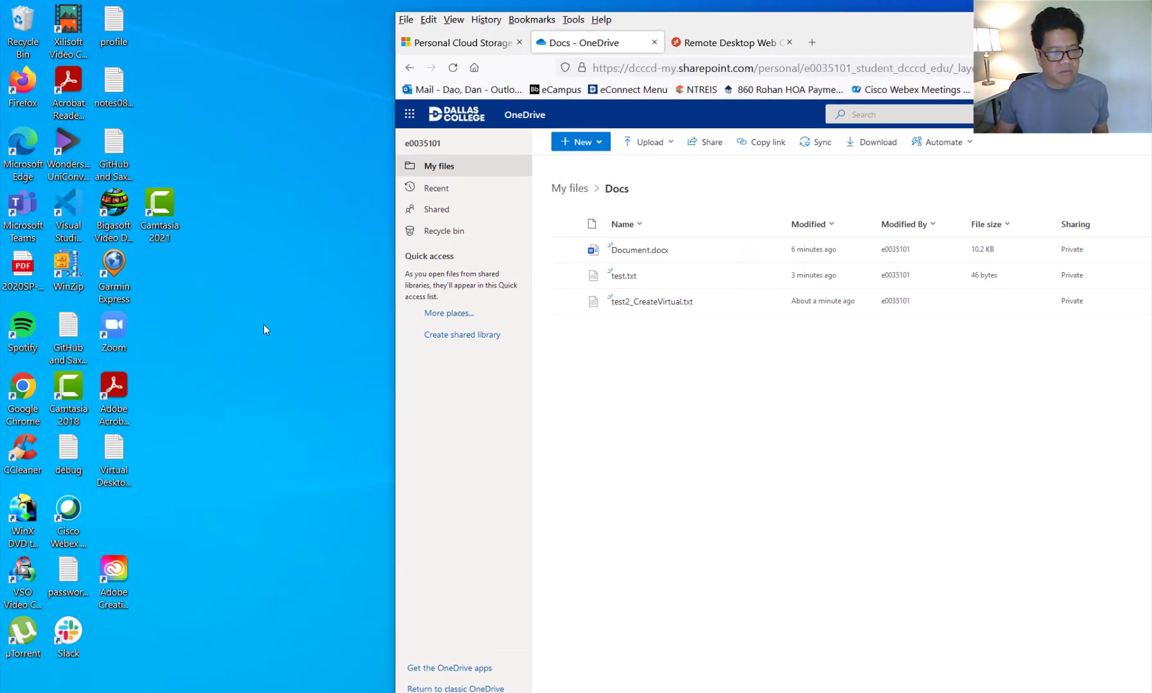
- Drag a desktop link to test2_CreateVirtual.txt, then return to the remote desktop's Docs view
click(594, 310)
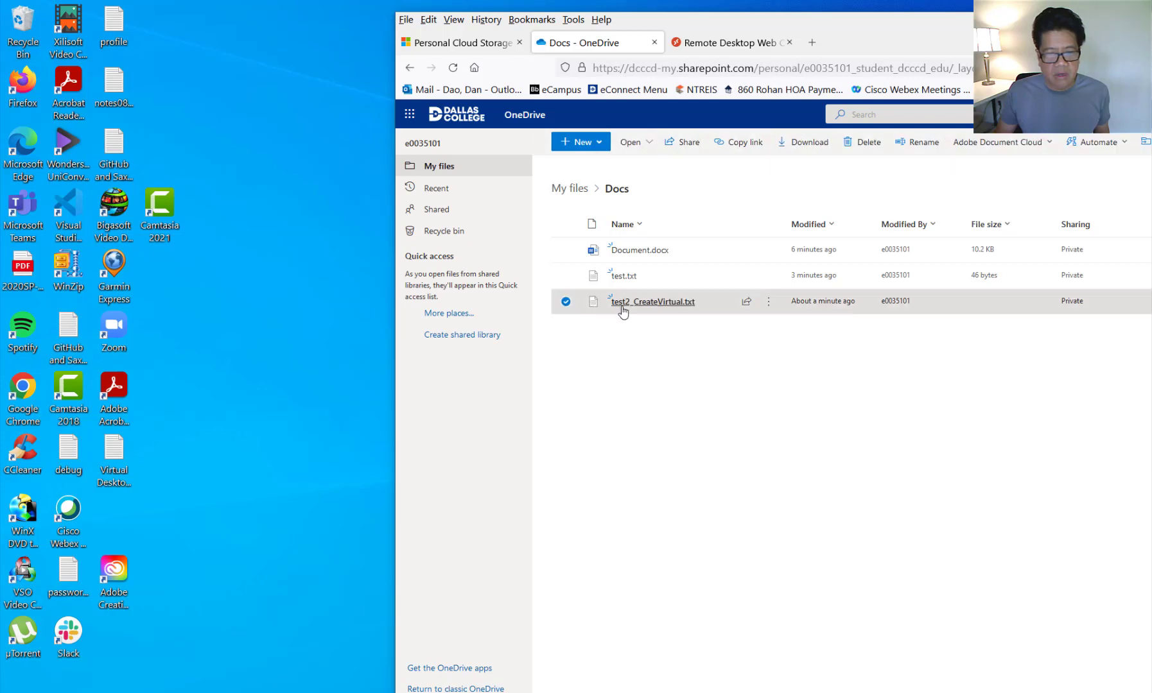
drag(595, 311, 273, 361)
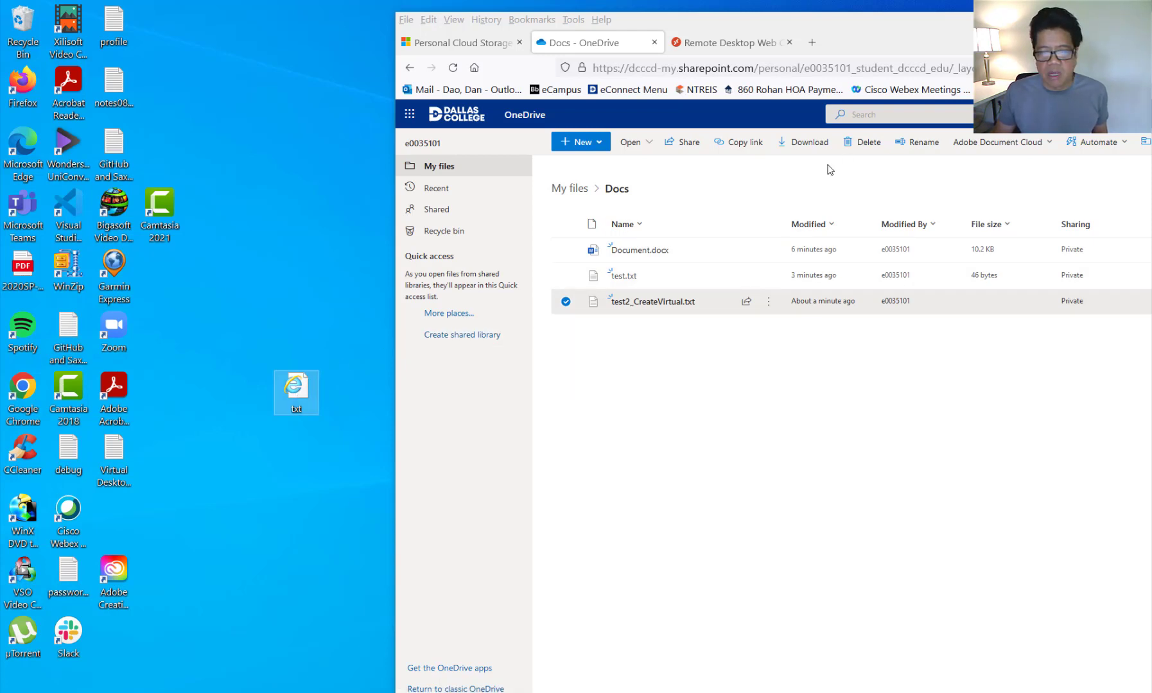
drag(871, 47, 508, 30)
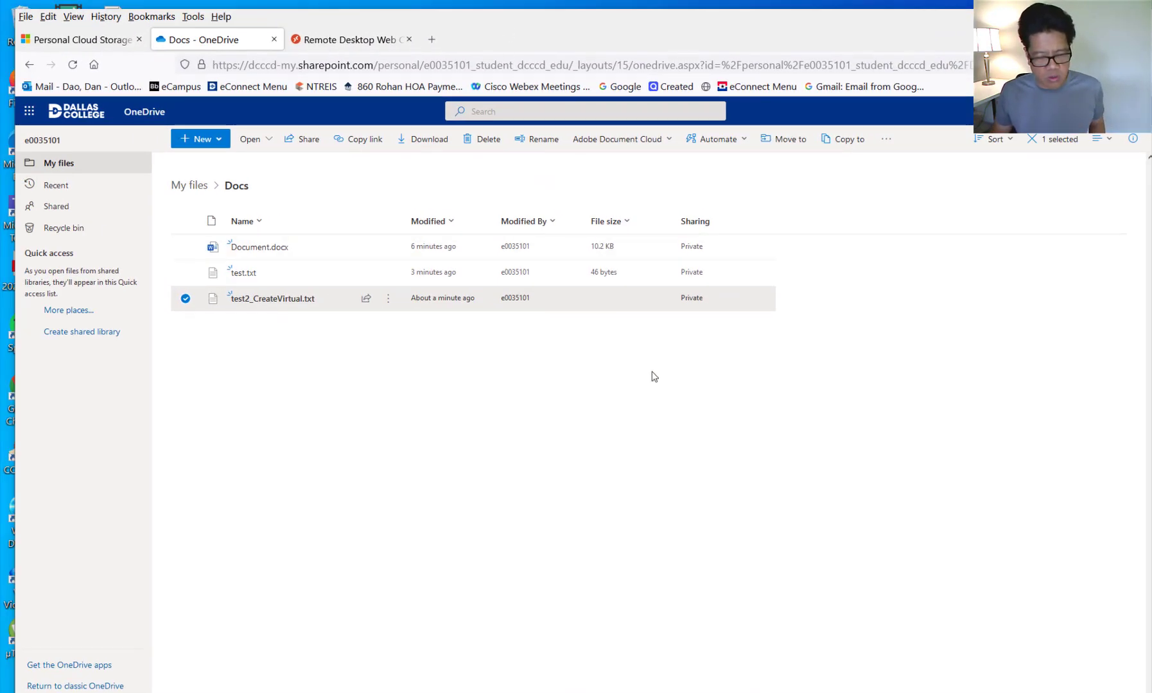
click(331, 36)
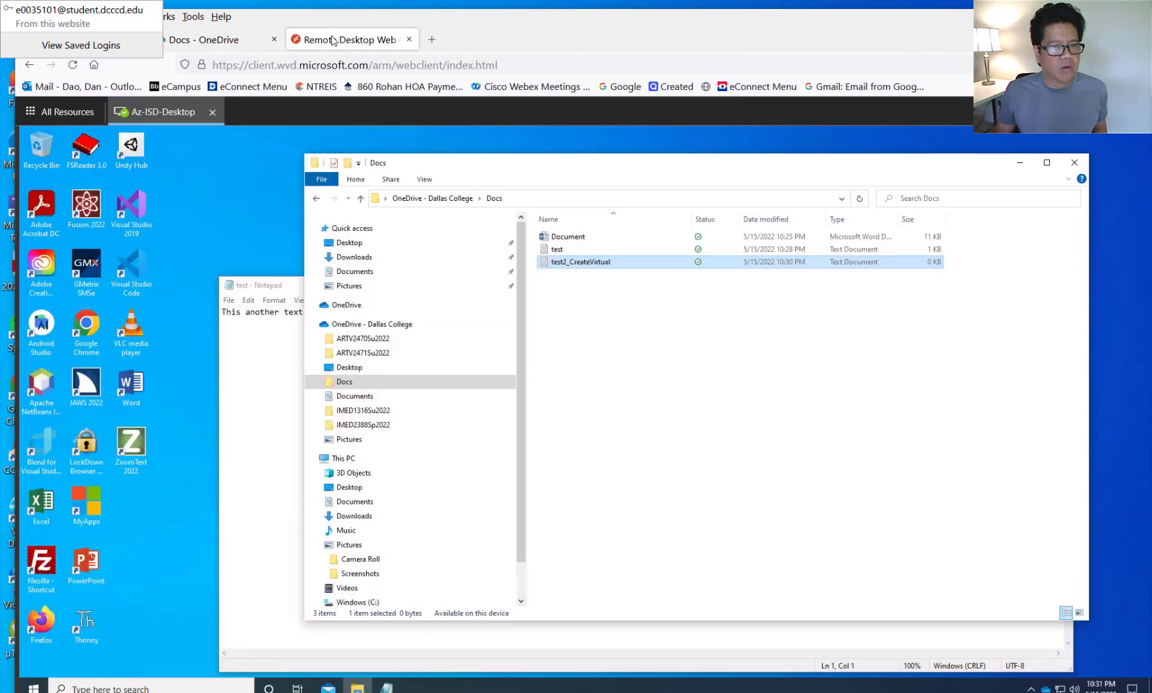
click(573, 300)
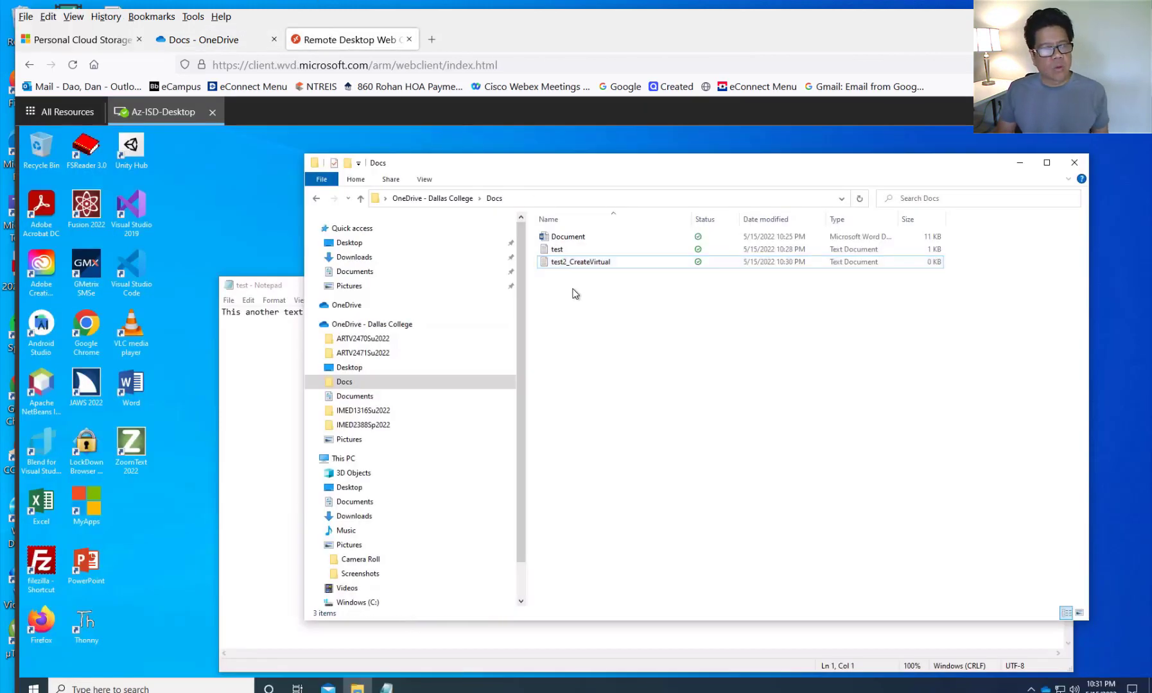